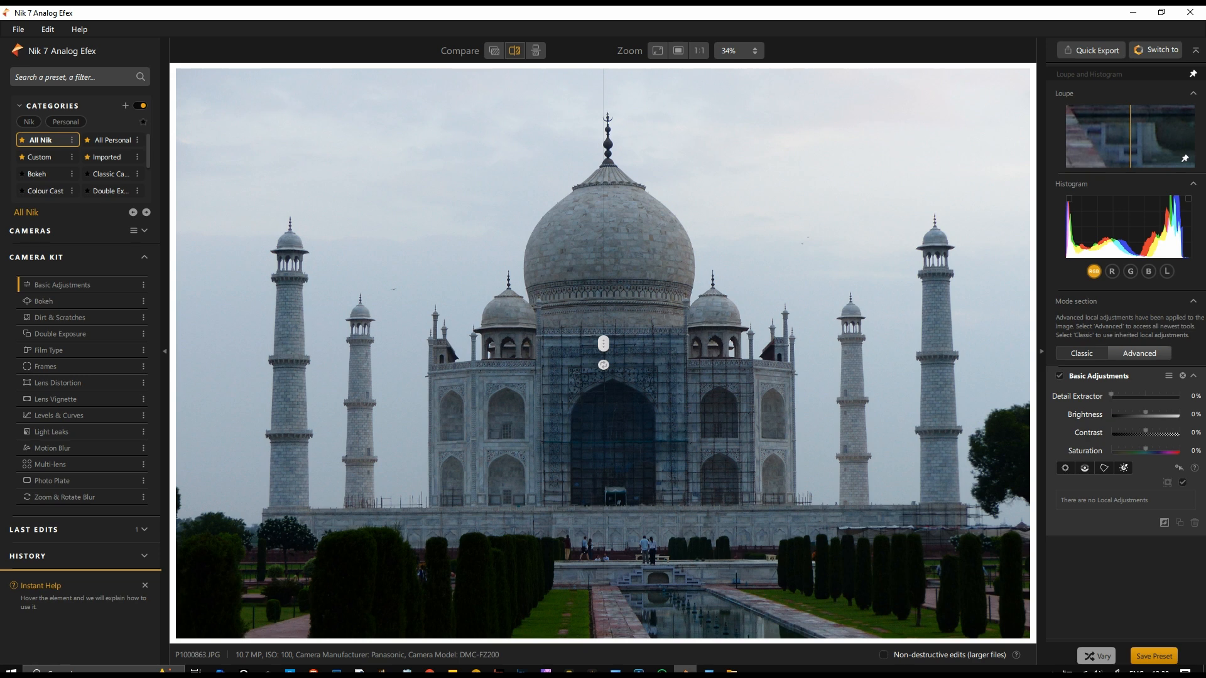
View the Taj Mahal photo in DxO FilmPack 7, switch to Dehancer Photo and turn off its film effect to show the original
{"action": "left_click", "coordinate": [500, 669]}
{"action": "left_click", "coordinate": [403, 446]}
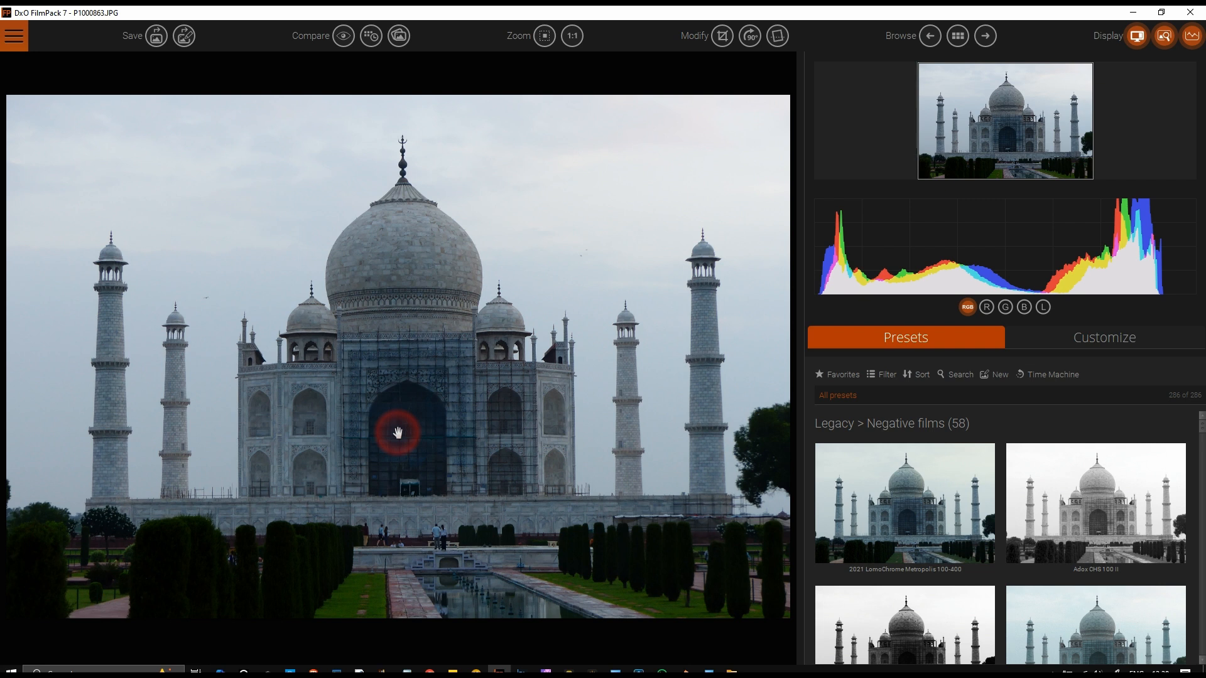
{"action": "key", "text": "alt+Tab"}
{"action": "key", "text": "alt+Tab"}
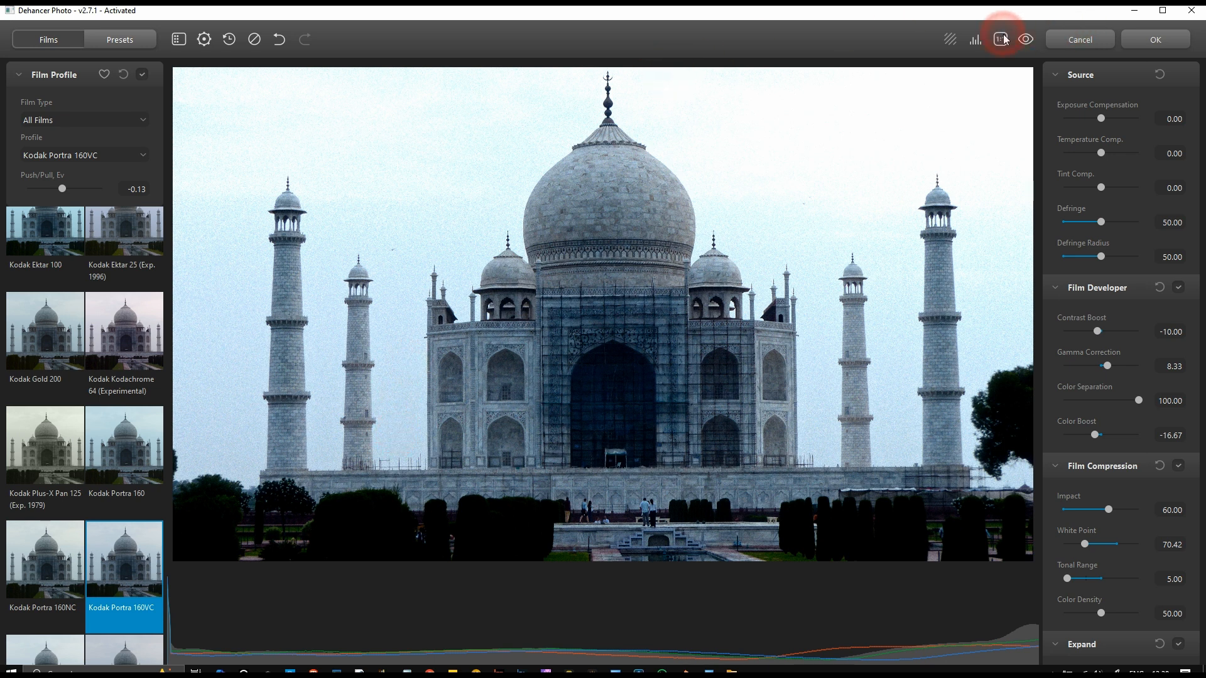
{"action": "left_click", "coordinate": [1025, 39]}
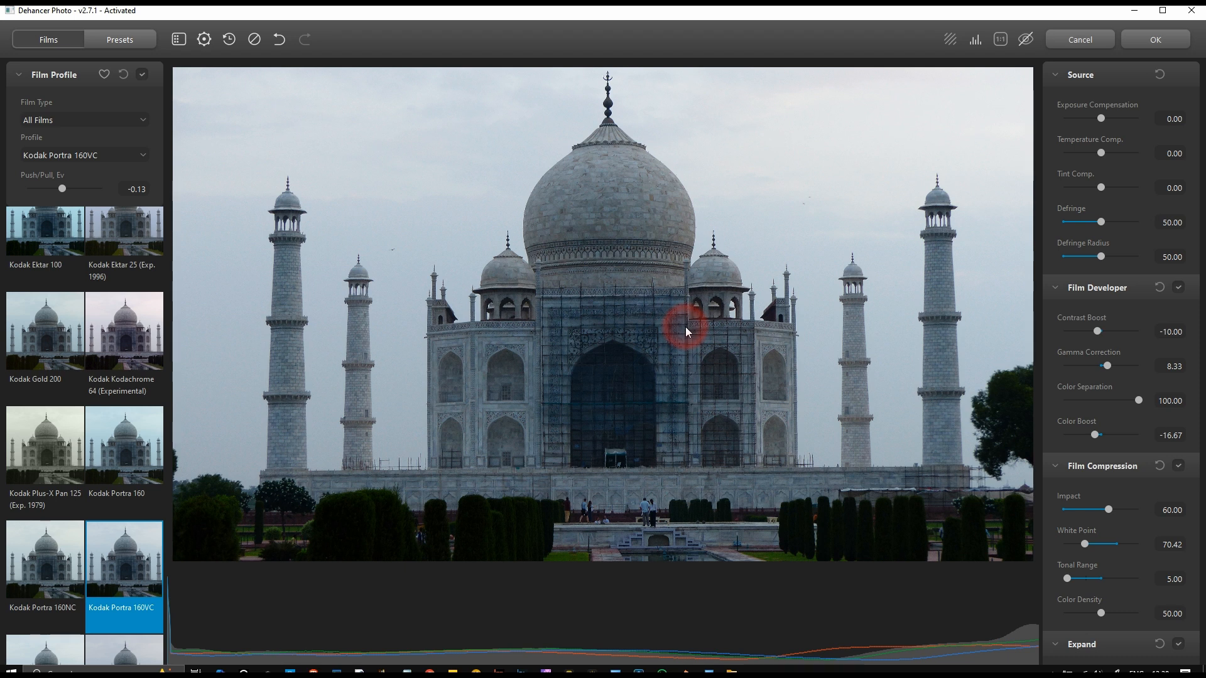
Compare the original photo between DxO FilmPack 7 and Dehancer Photo, and return to Nik 7 Analog Efex
{"action": "key", "text": "alt+Tab"}
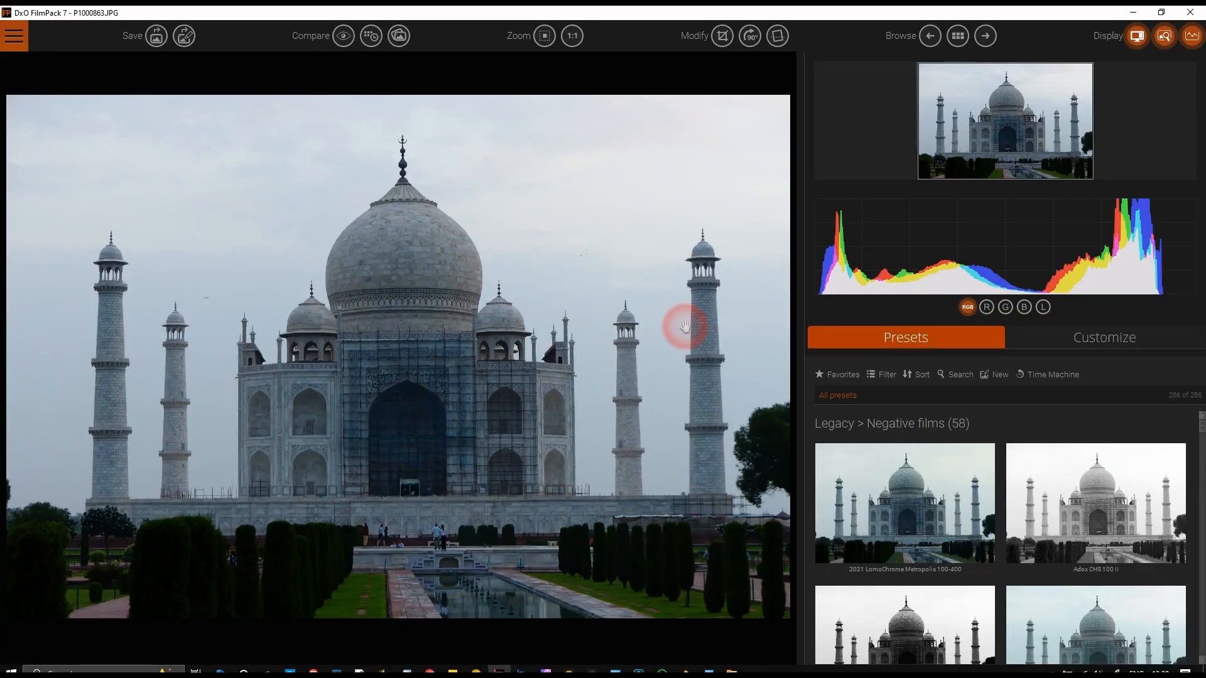
{"action": "key", "text": "alt+Tab"}
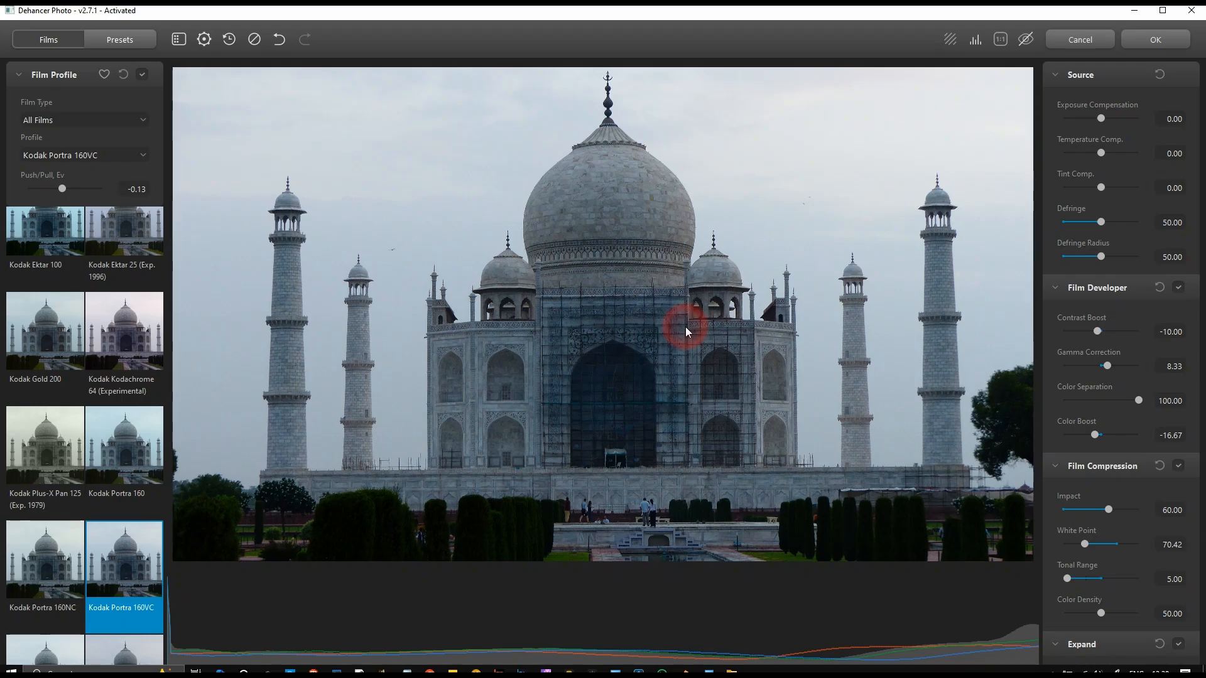
{"action": "key", "text": "alt+Tab"}
{"action": "key", "text": "alt+Tab"}
{"action": "key", "text": "alt+Tab"}
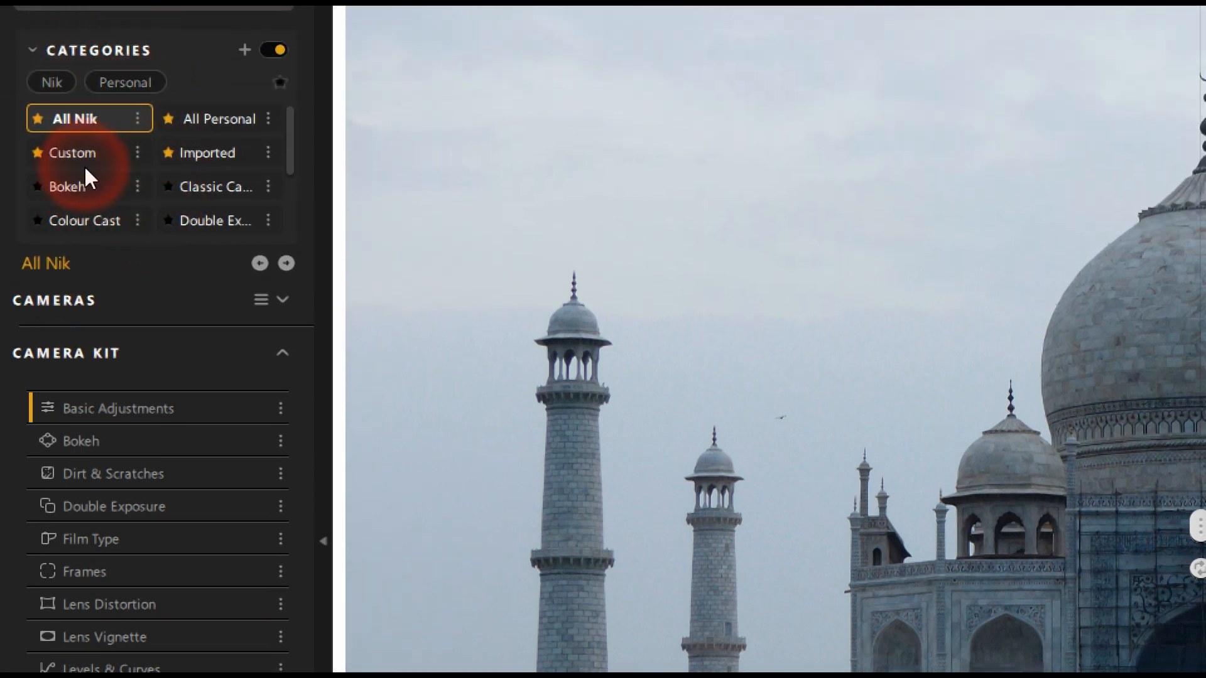
Browse the Classic Camera category's presets and apply Classic Camera 4 to the photo
{"action": "scroll", "coordinate": [85, 168], "scroll_direction": "down", "scroll_amount": 3}
{"action": "scroll", "coordinate": [84, 168], "scroll_direction": "up", "scroll_amount": 3}
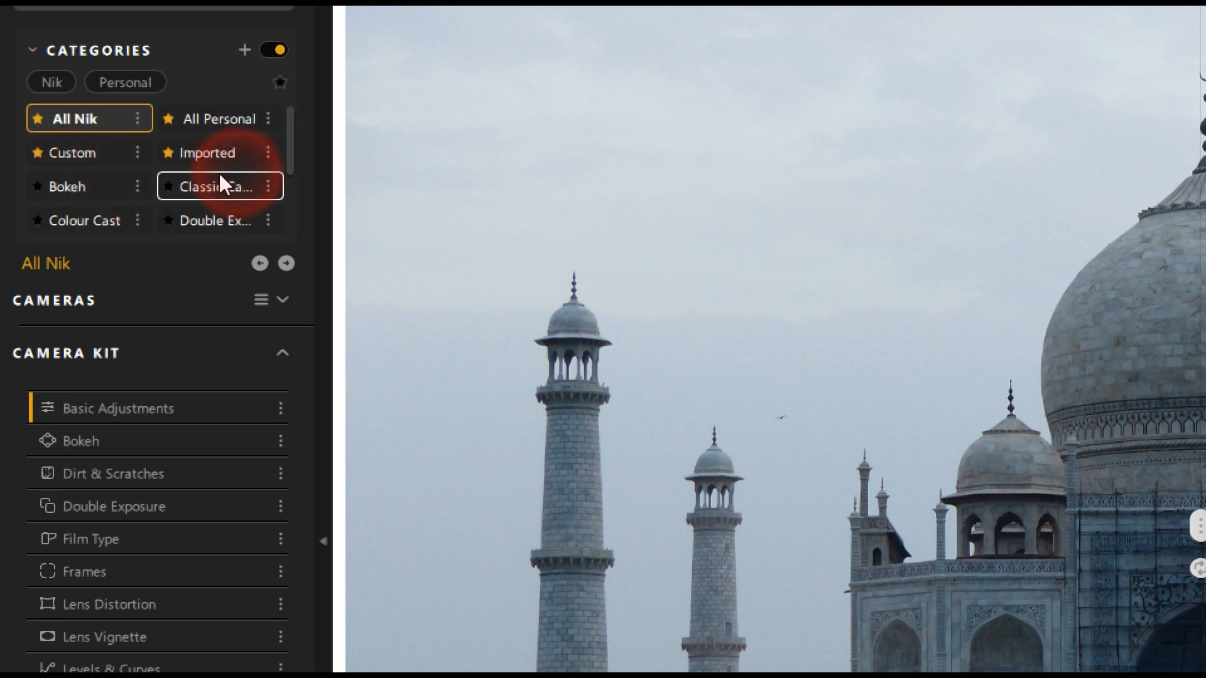
{"action": "left_click", "coordinate": [202, 176]}
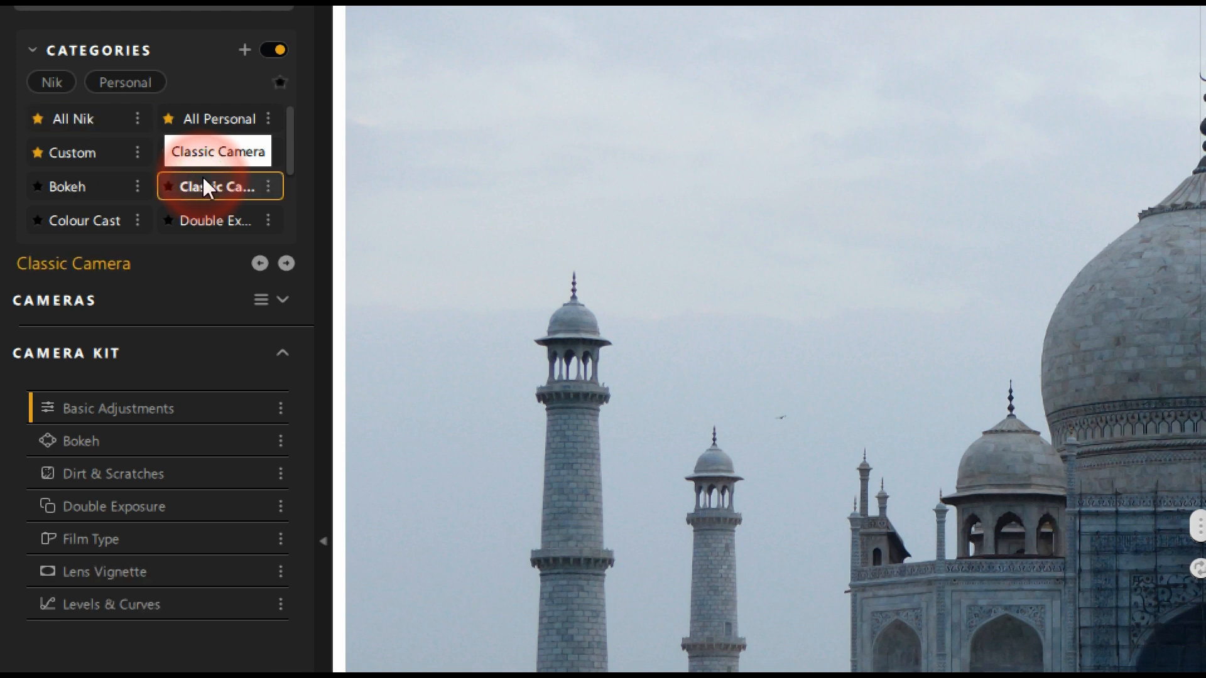
{"action": "left_click", "coordinate": [174, 300]}
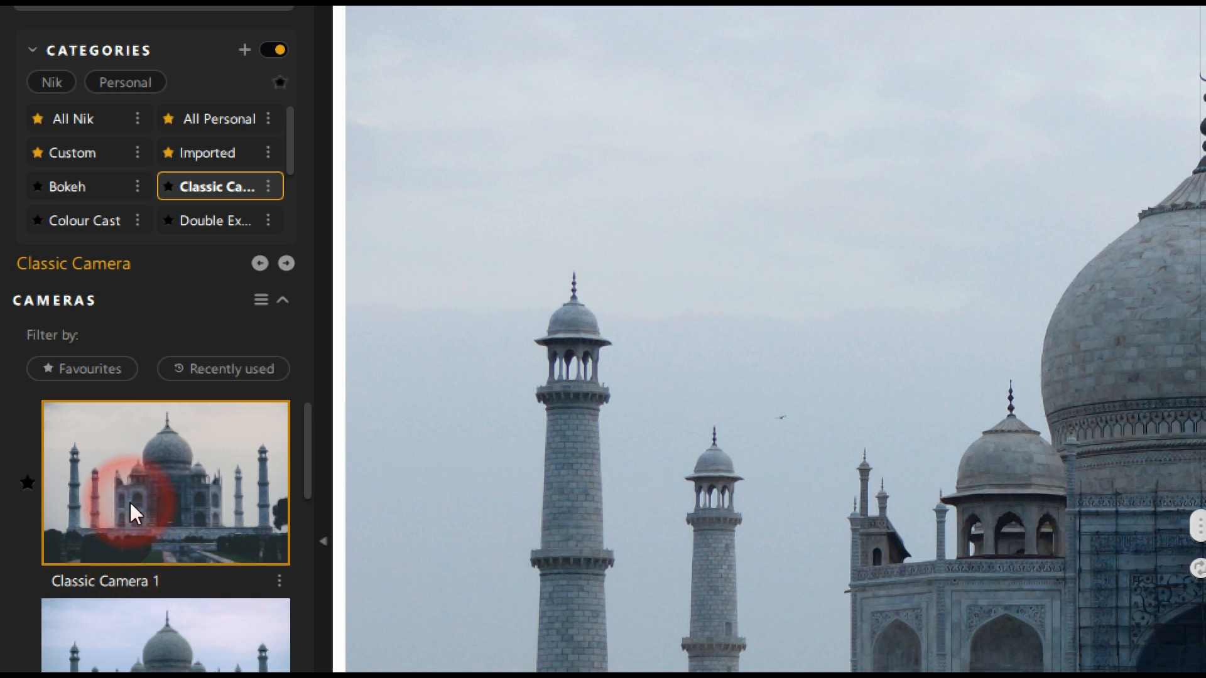
{"action": "scroll", "coordinate": [129, 500], "scroll_direction": "down", "scroll_amount": 5}
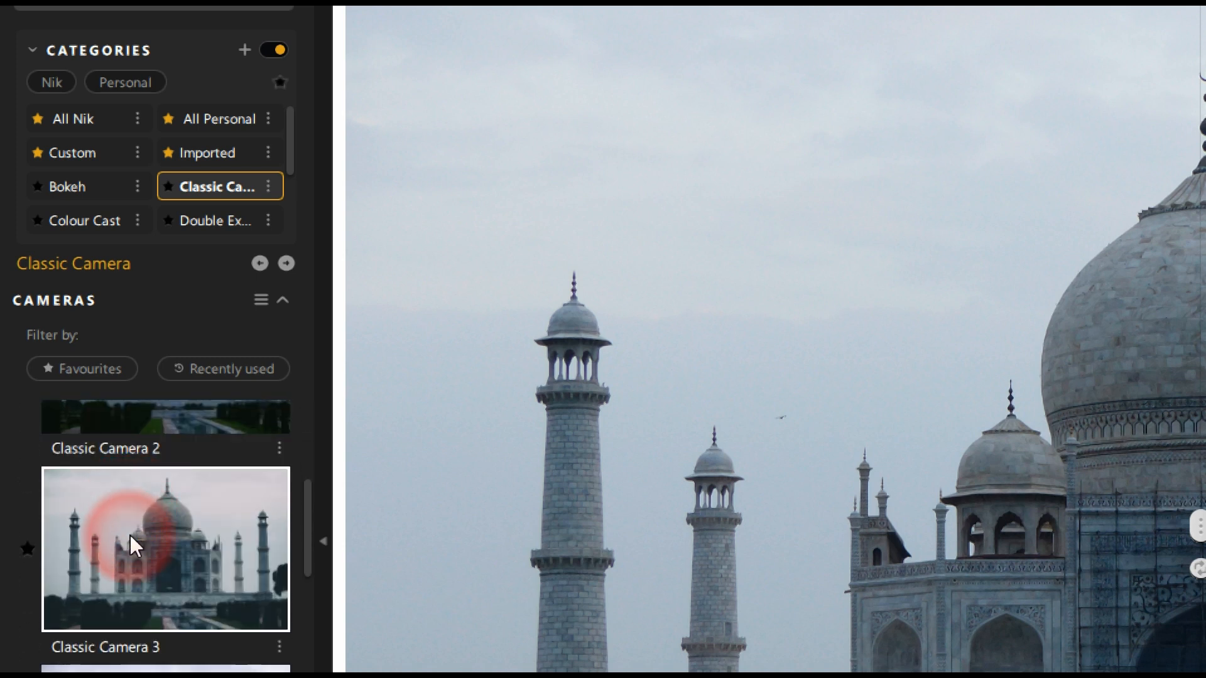
{"action": "scroll", "coordinate": [130, 552], "scroll_direction": "down", "scroll_amount": 2}
{"action": "scroll", "coordinate": [129, 562], "scroll_direction": "down", "scroll_amount": 3}
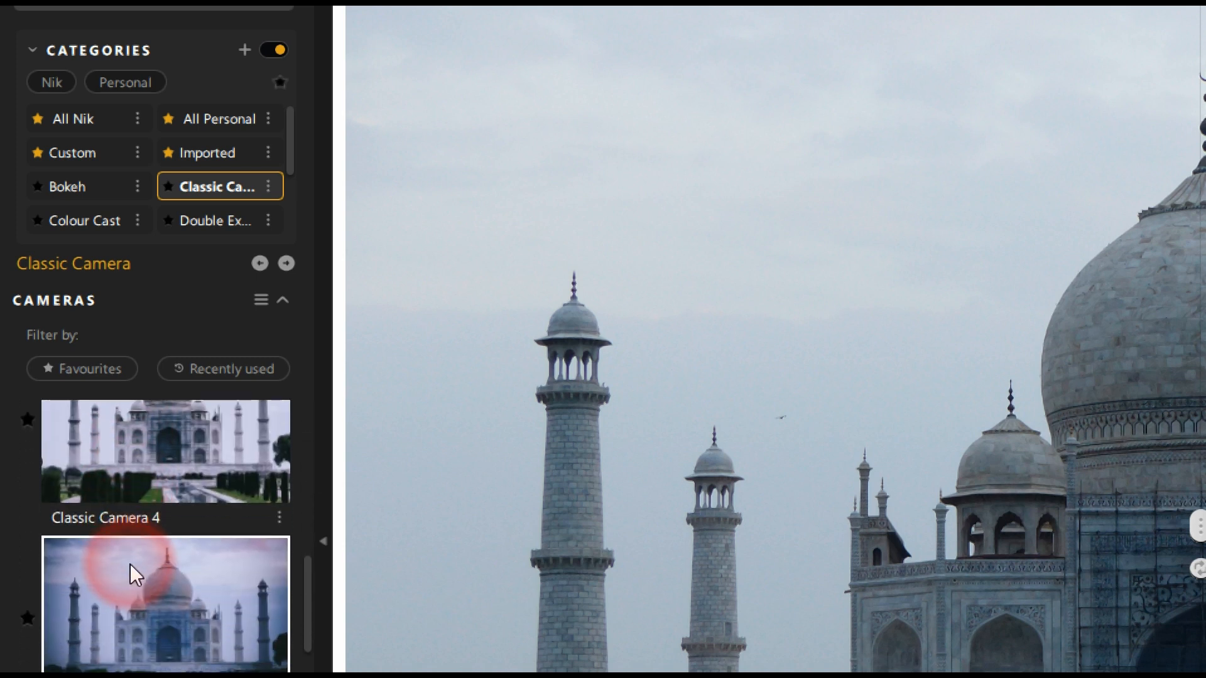
{"action": "left_click", "coordinate": [152, 450]}
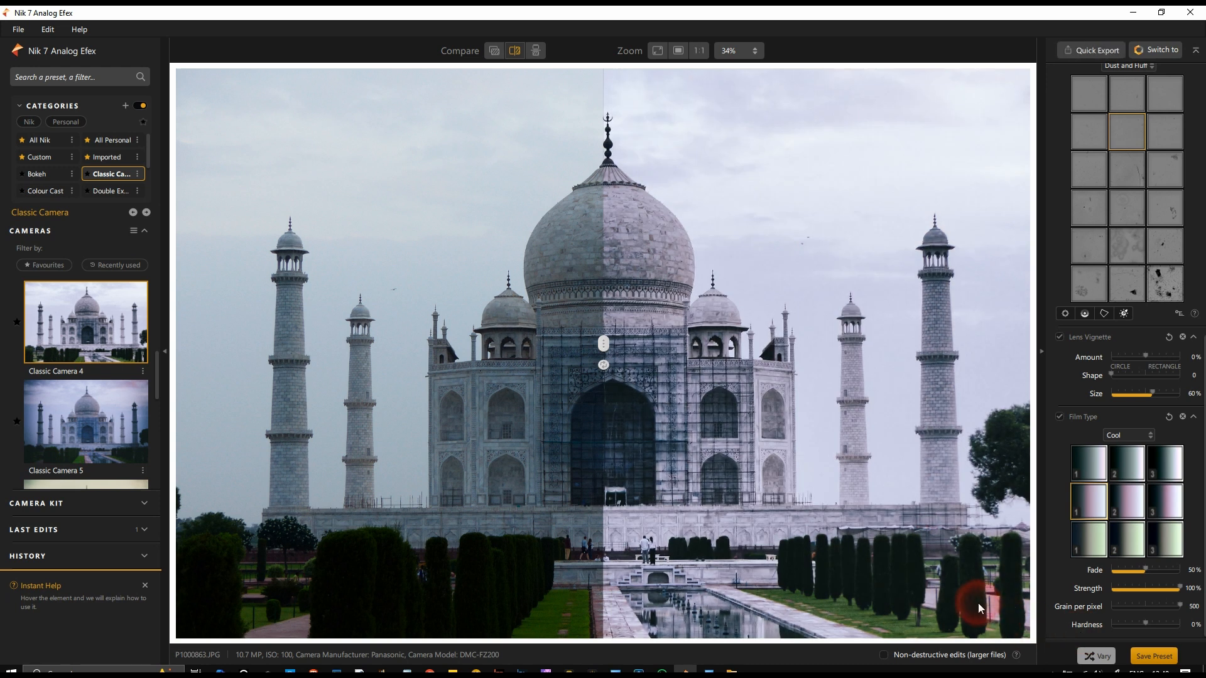
Shift the before/after divider slightly and review the applied preset's settings from Basic Adjustments down to Film Type
{"action": "left_click_drag", "start_coordinate": [603, 343], "coordinate": [601, 435]}
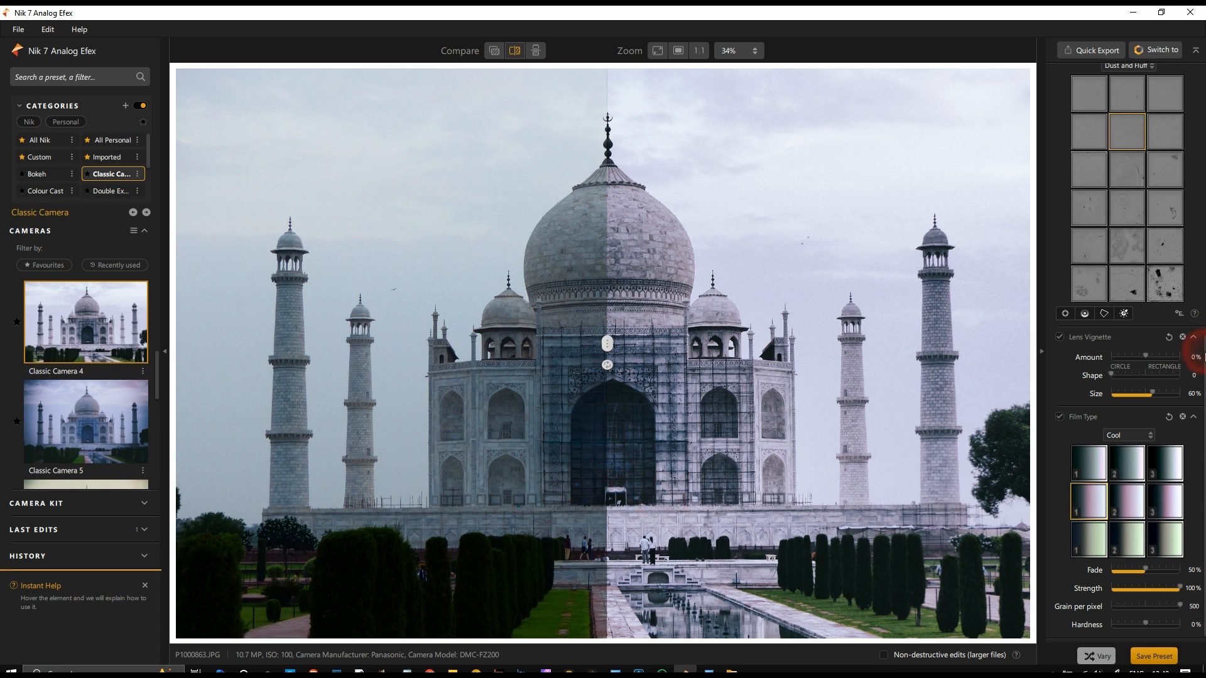
{"action": "scroll", "coordinate": [1180, 414], "scroll_direction": "up", "scroll_amount": 10}
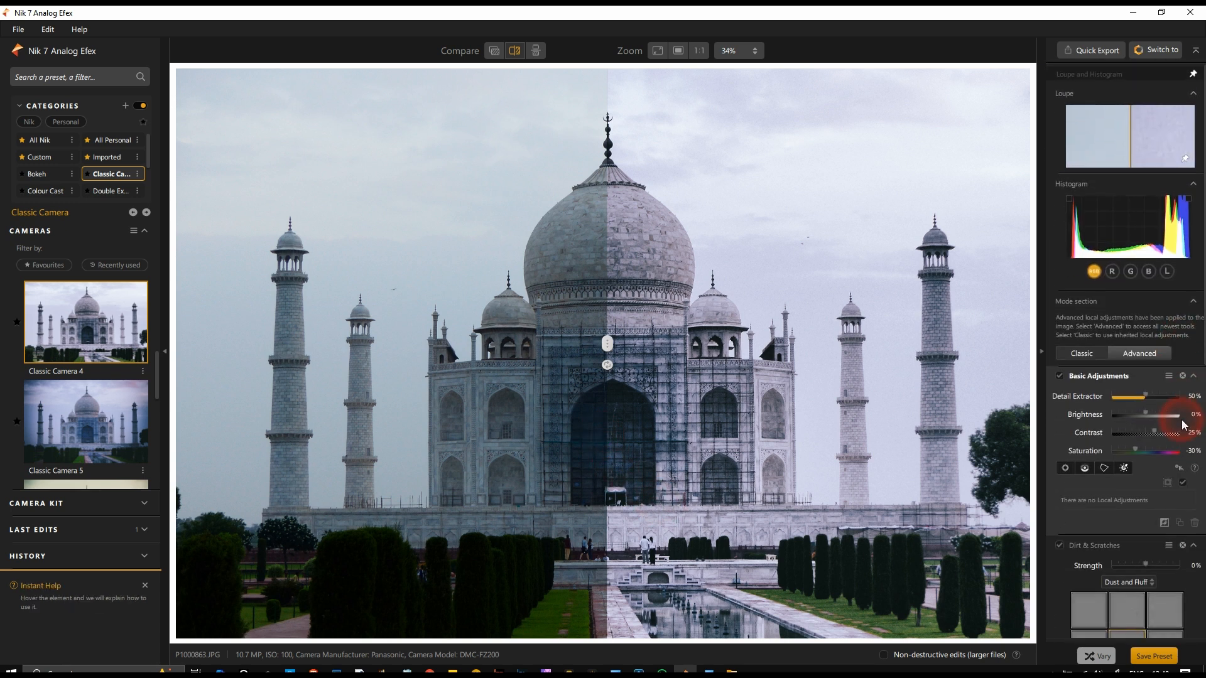
{"action": "scroll", "coordinate": [1183, 425], "scroll_direction": "down", "scroll_amount": 5}
{"action": "scroll", "coordinate": [1182, 425], "scroll_direction": "down", "scroll_amount": 9}
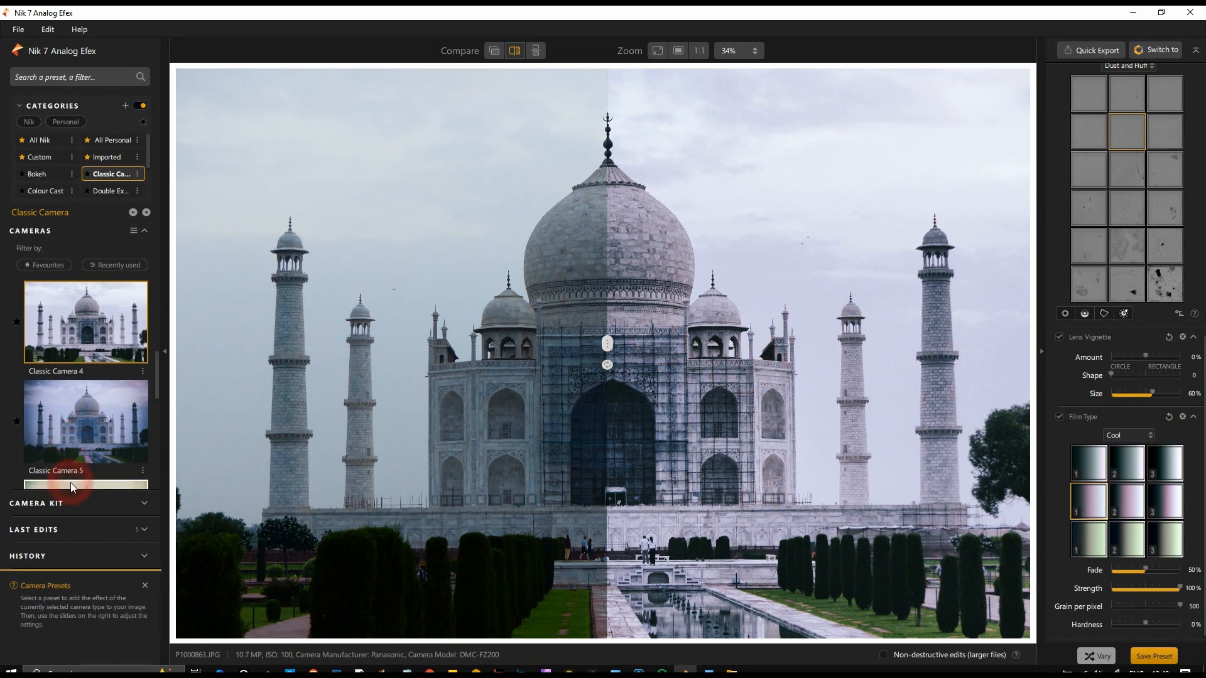
Show the camera kit for the All Nik category and examine the Film Type varieties and sliders, keeping Cool selected
{"action": "left_click", "coordinate": [76, 510]}
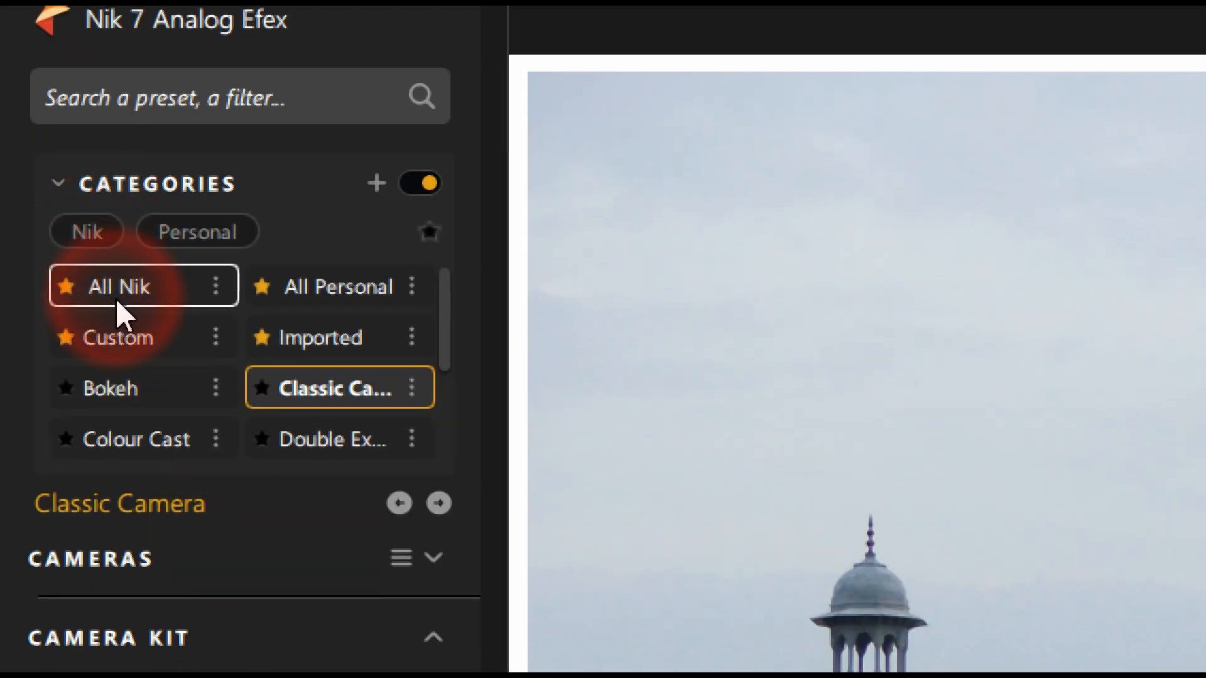
{"action": "left_click", "coordinate": [120, 412]}
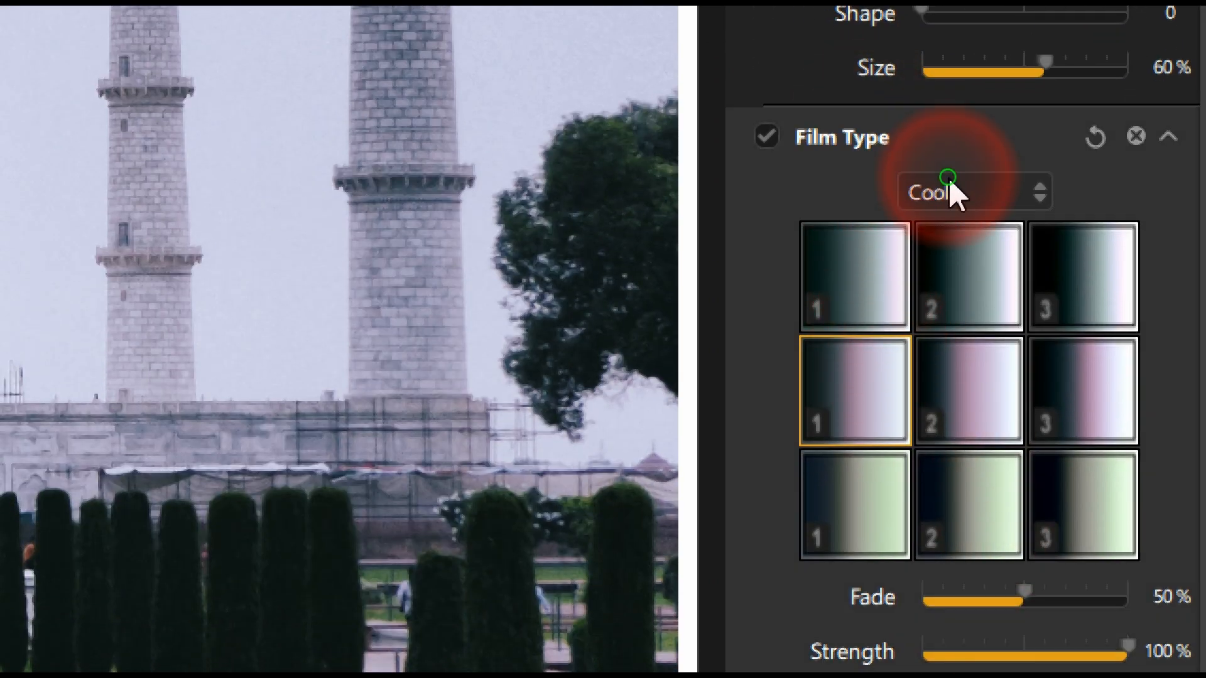
{"action": "left_click", "coordinate": [950, 190]}
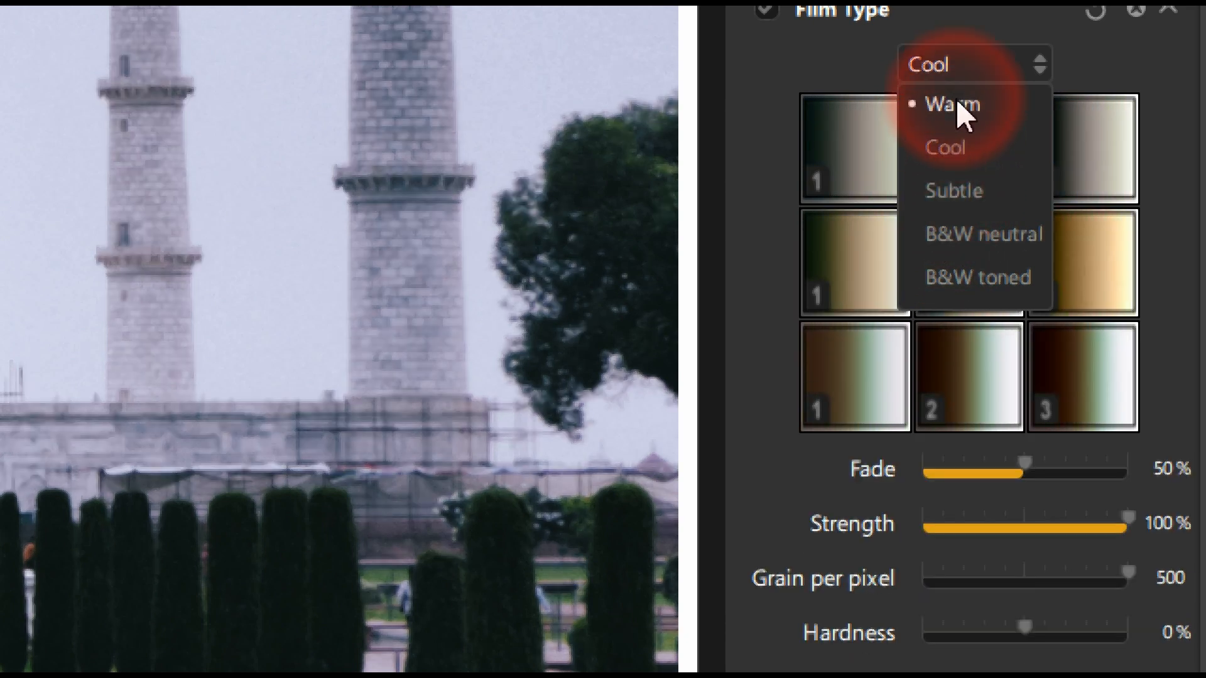
{"action": "left_click", "coordinate": [754, 312]}
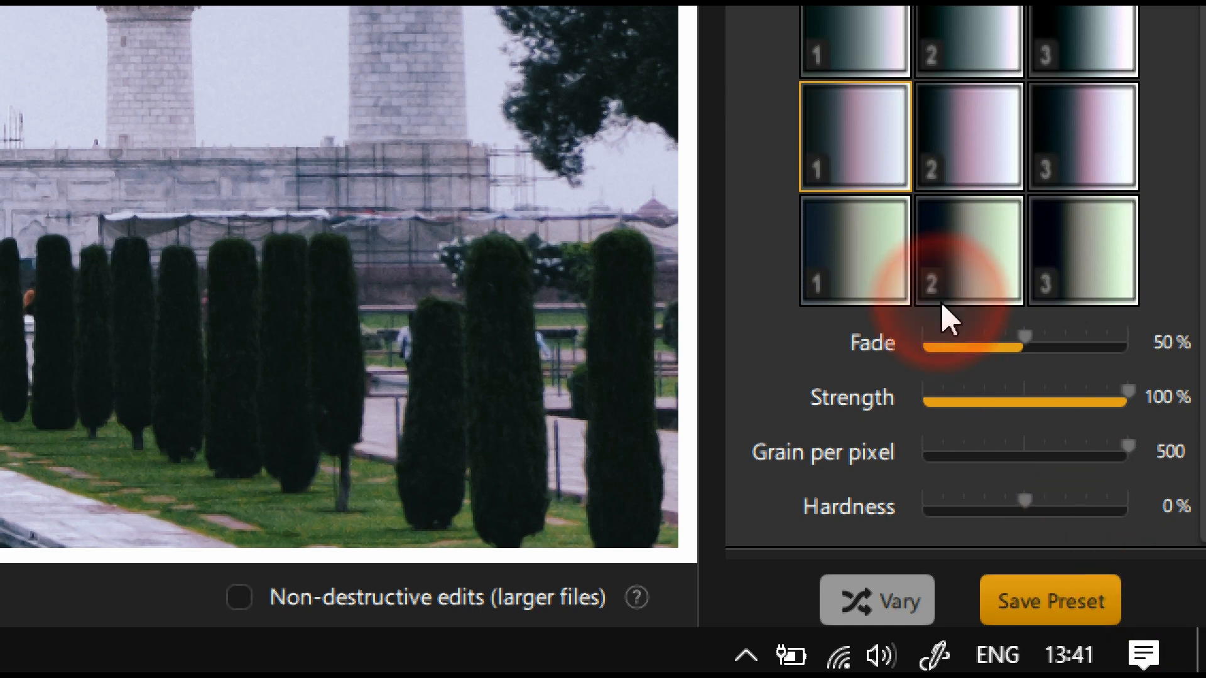
{"action": "scroll", "coordinate": [941, 301], "scroll_direction": "down", "scroll_amount": 10}
{"action": "scroll", "coordinate": [910, 194], "scroll_direction": "up", "scroll_amount": 5}
{"action": "scroll", "coordinate": [910, 183], "scroll_direction": "down", "scroll_amount": 1}
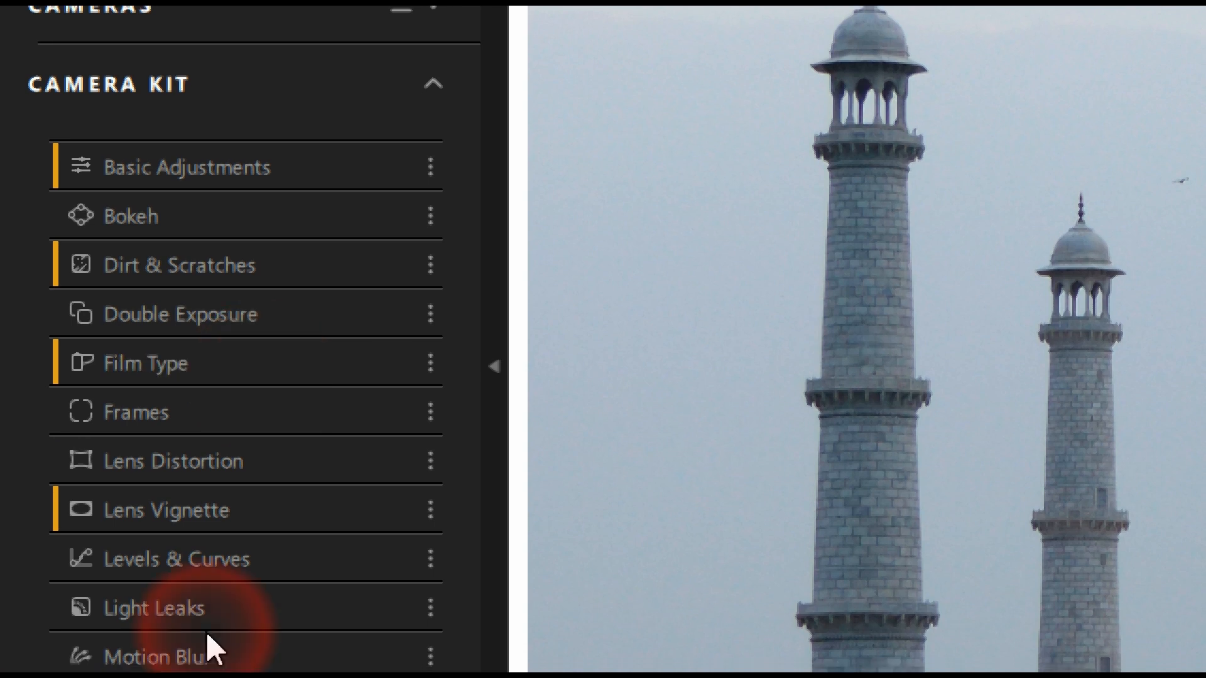
{"action": "left_click", "coordinate": [658, 309]}
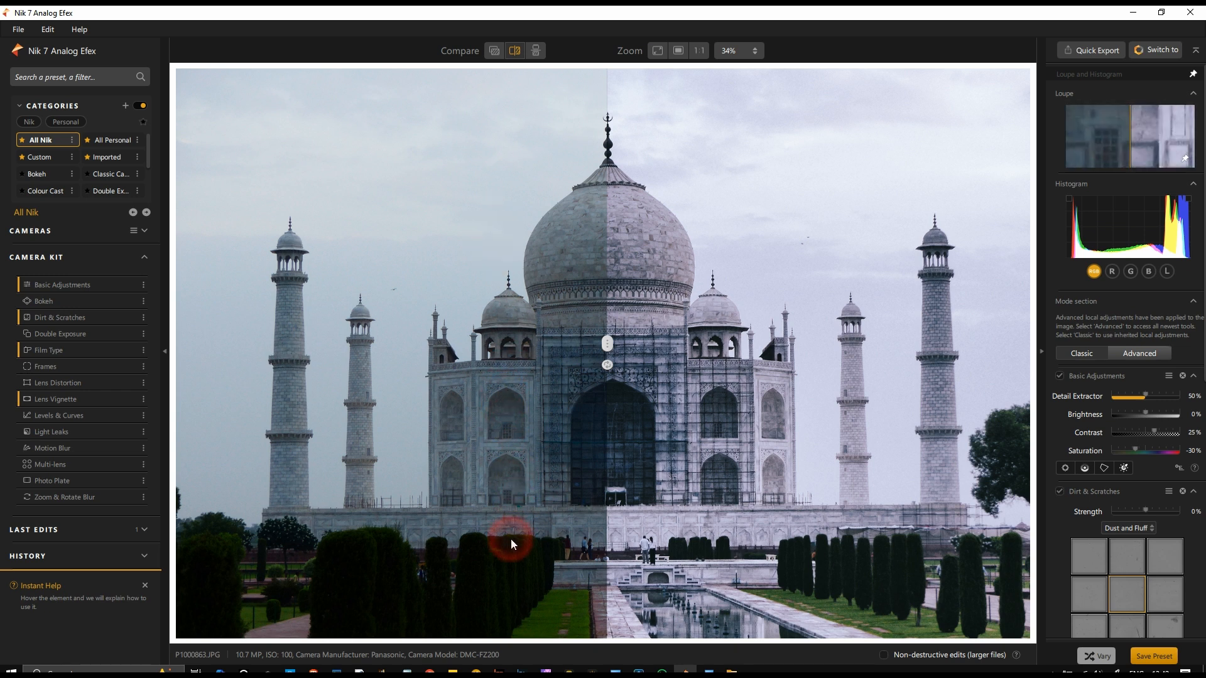
Switch to DxO FilmPack 7 and apply the Kodak Ektar 100 preset from the legacy negative films
{"action": "left_click", "coordinate": [499, 671]}
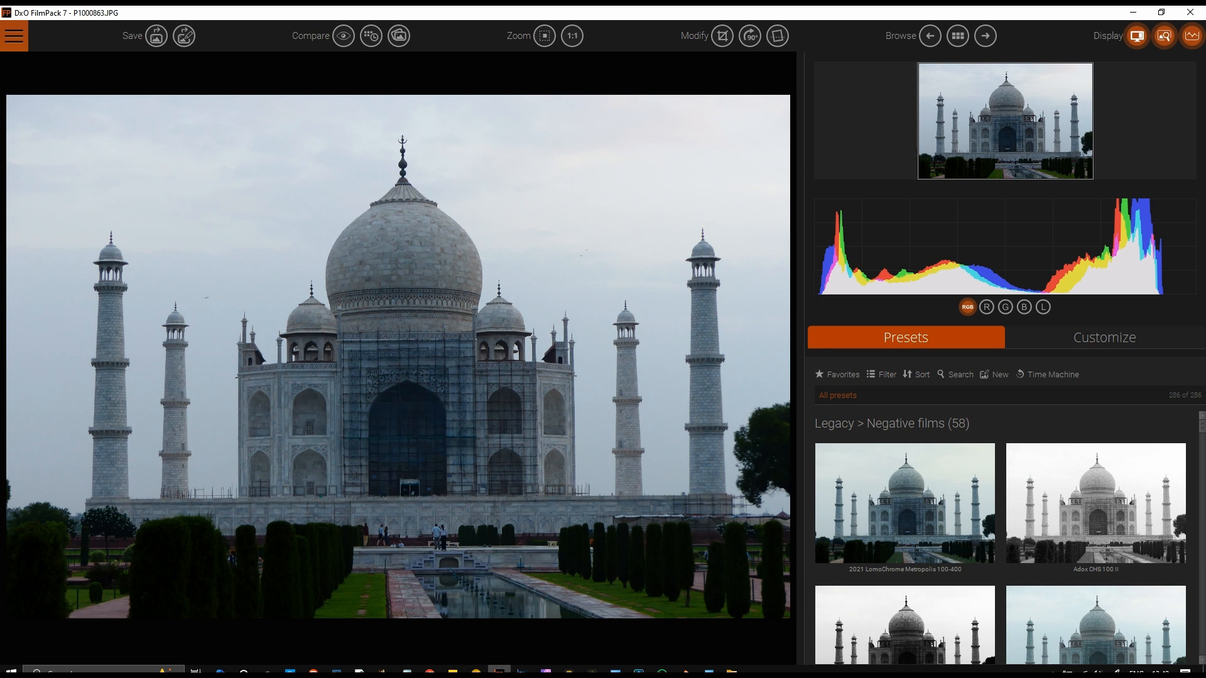
{"action": "left_click", "coordinate": [509, 669]}
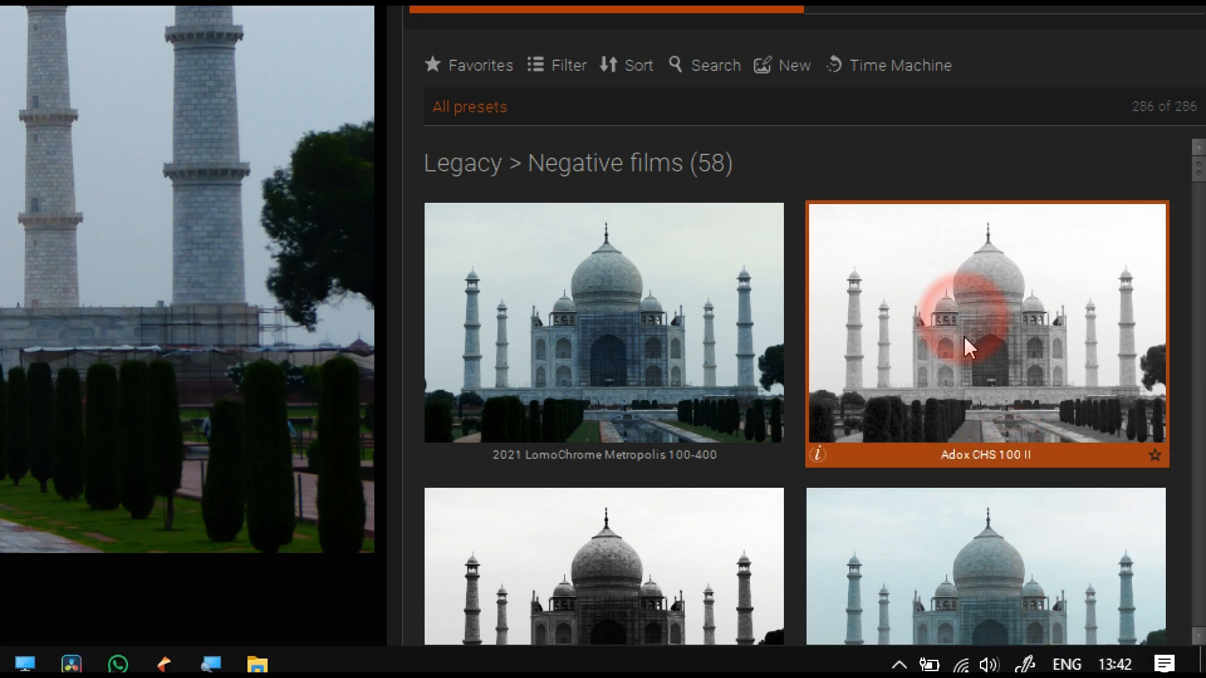
{"action": "scroll", "coordinate": [963, 334], "scroll_direction": "down", "scroll_amount": 10}
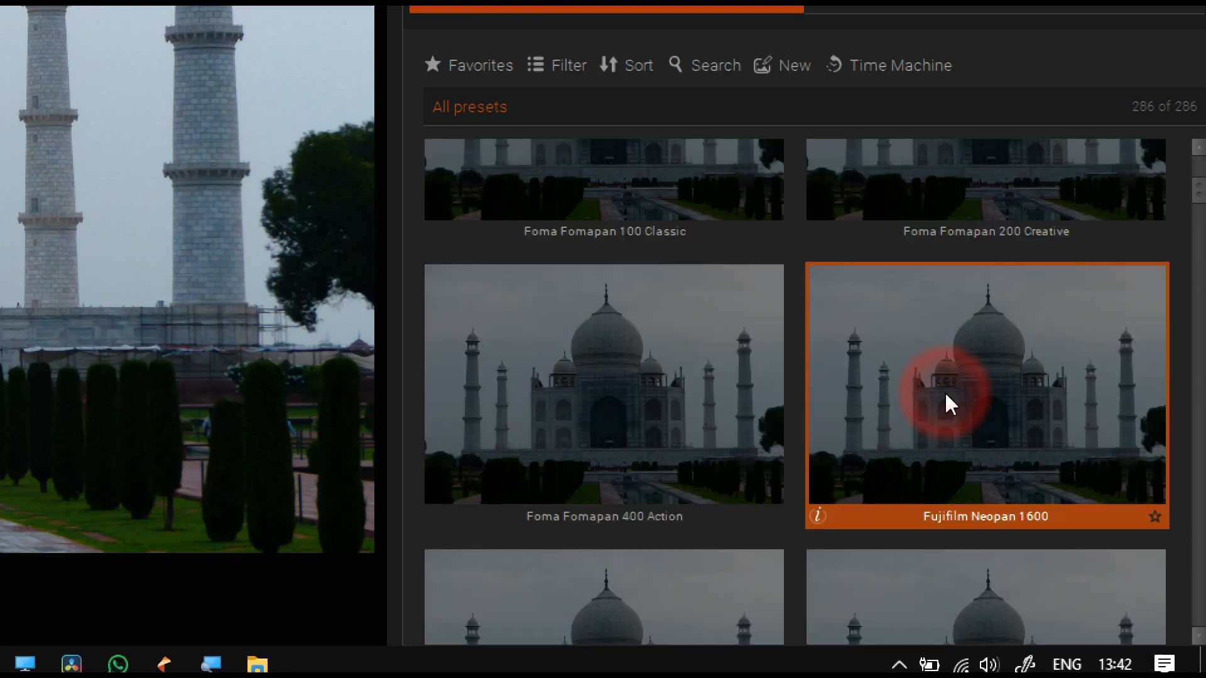
{"action": "scroll", "coordinate": [578, 497], "scroll_direction": "down", "scroll_amount": 5}
{"action": "scroll", "coordinate": [591, 494], "scroll_direction": "down", "scroll_amount": 10}
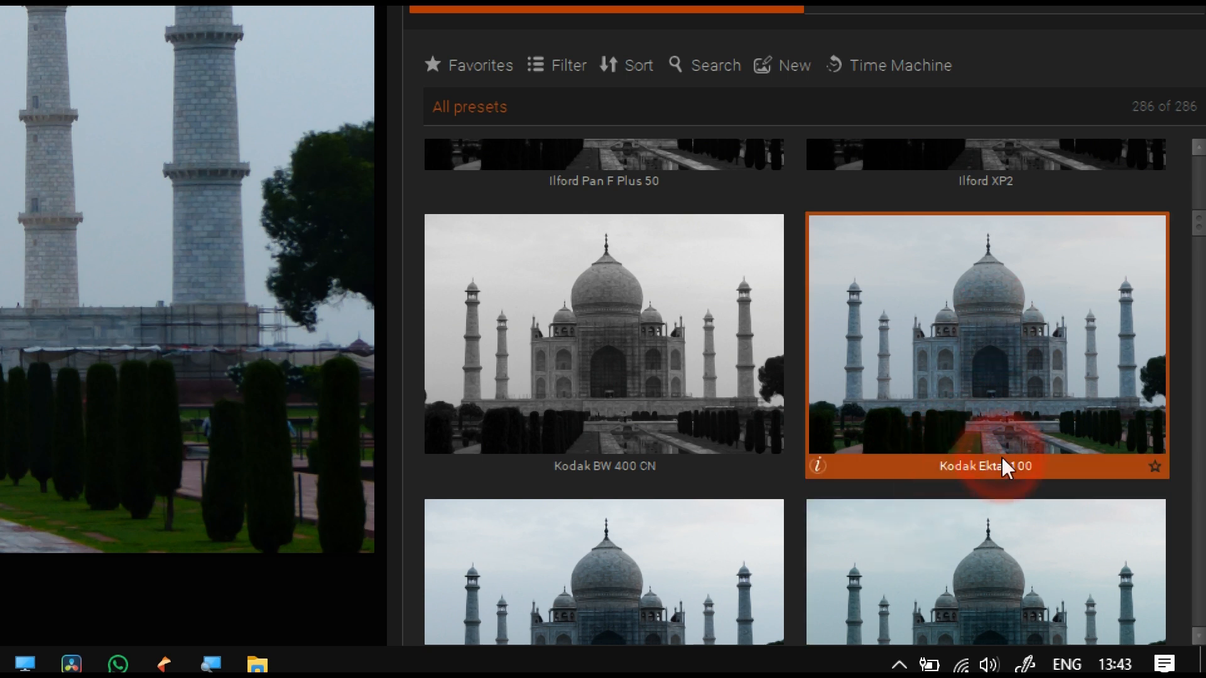
{"action": "left_click", "coordinate": [1009, 390]}
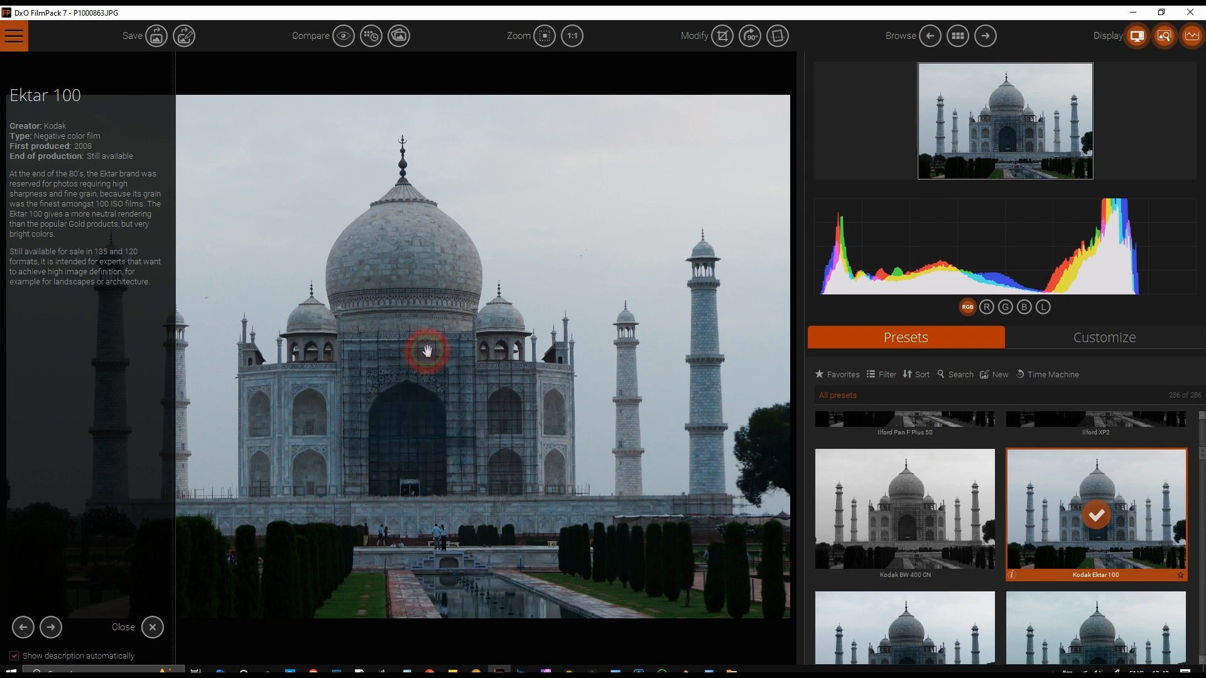
Compare the Ektar 100 rendering with the original and review the customization settings from Development to Lens effects
{"action": "left_click", "coordinate": [1061, 337]}
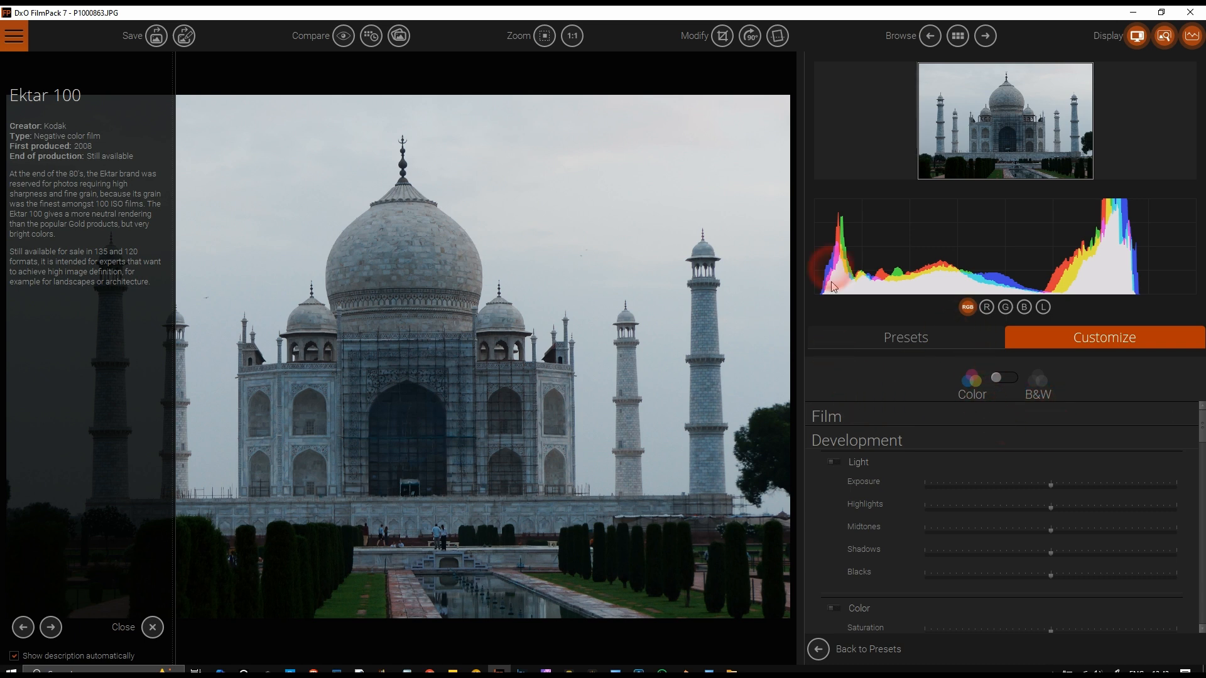
{"action": "left_click", "coordinate": [344, 35]}
{"action": "left_click", "coordinate": [343, 36]}
{"action": "left_click", "coordinate": [346, 47]}
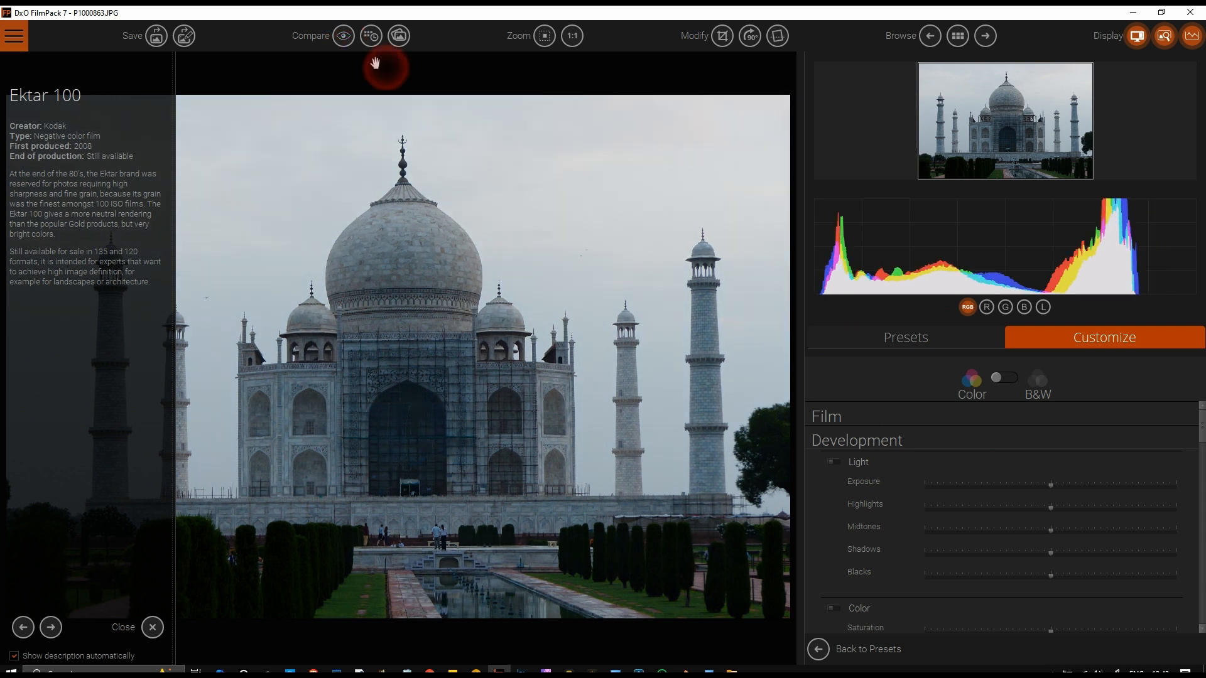
{"action": "scroll", "coordinate": [974, 455], "scroll_direction": "down", "scroll_amount": 2}
{"action": "scroll", "coordinate": [974, 455], "scroll_direction": "down", "scroll_amount": 3}
{"action": "scroll", "coordinate": [962, 540], "scroll_direction": "down", "scroll_amount": 3}
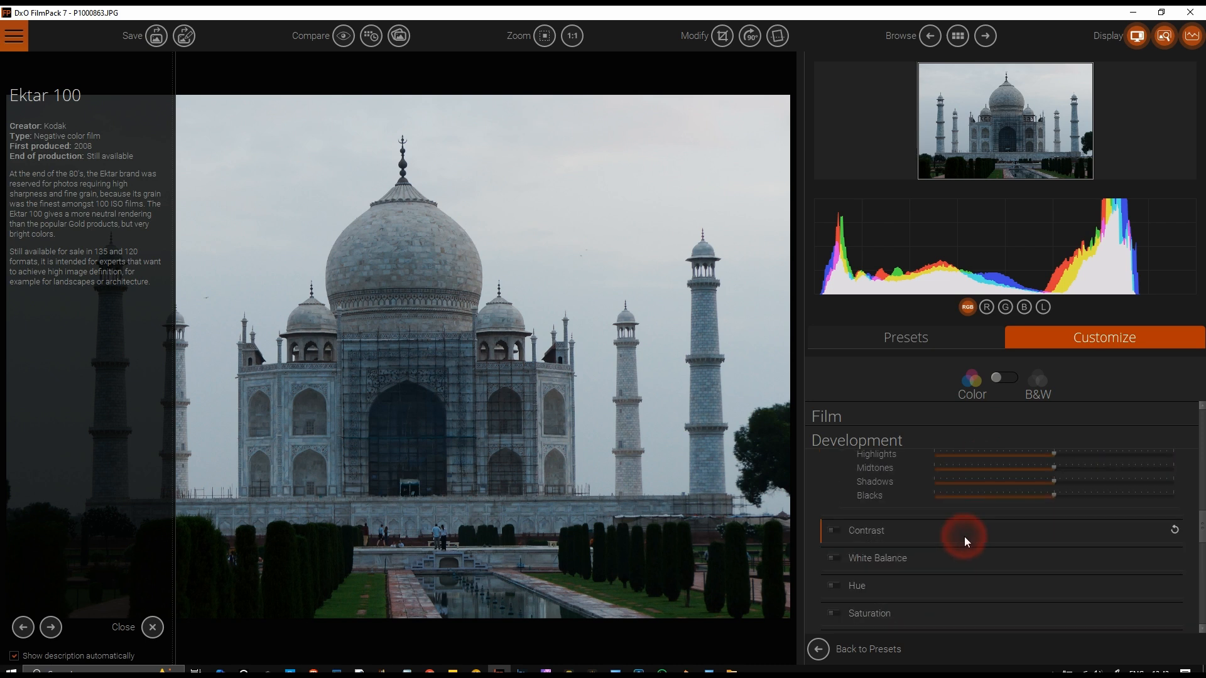
{"action": "scroll", "coordinate": [967, 534], "scroll_direction": "down", "scroll_amount": 5}
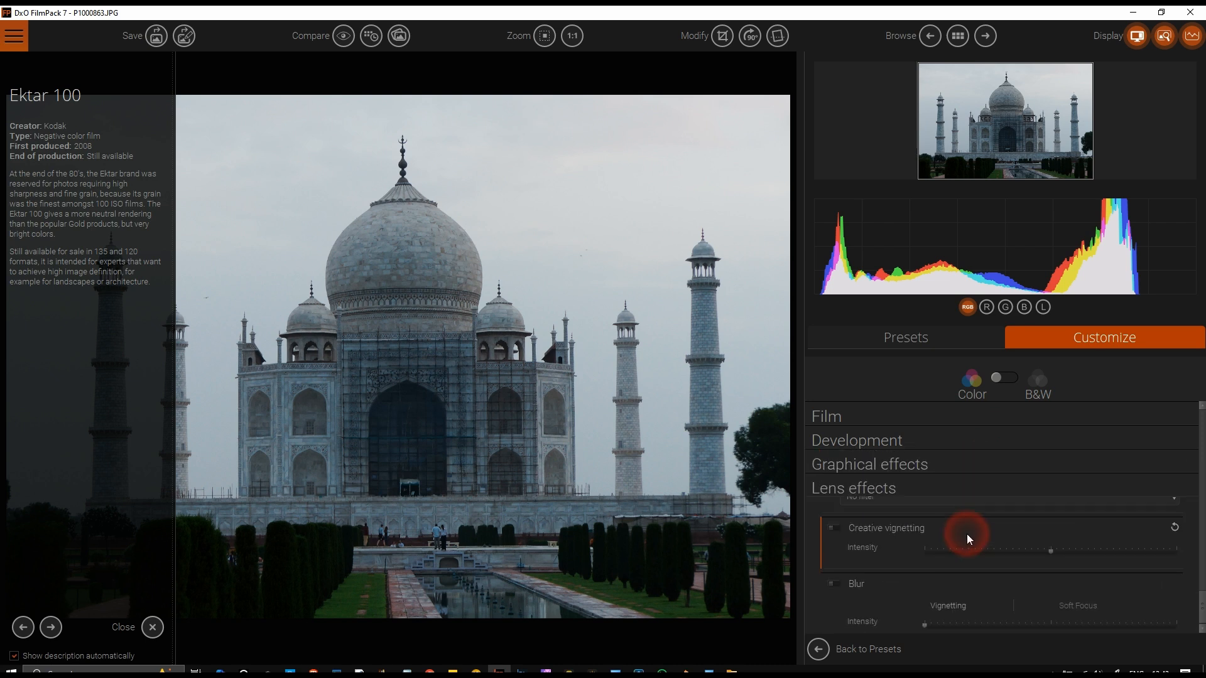
{"action": "scroll", "coordinate": [967, 534], "scroll_direction": "up", "scroll_amount": 10}
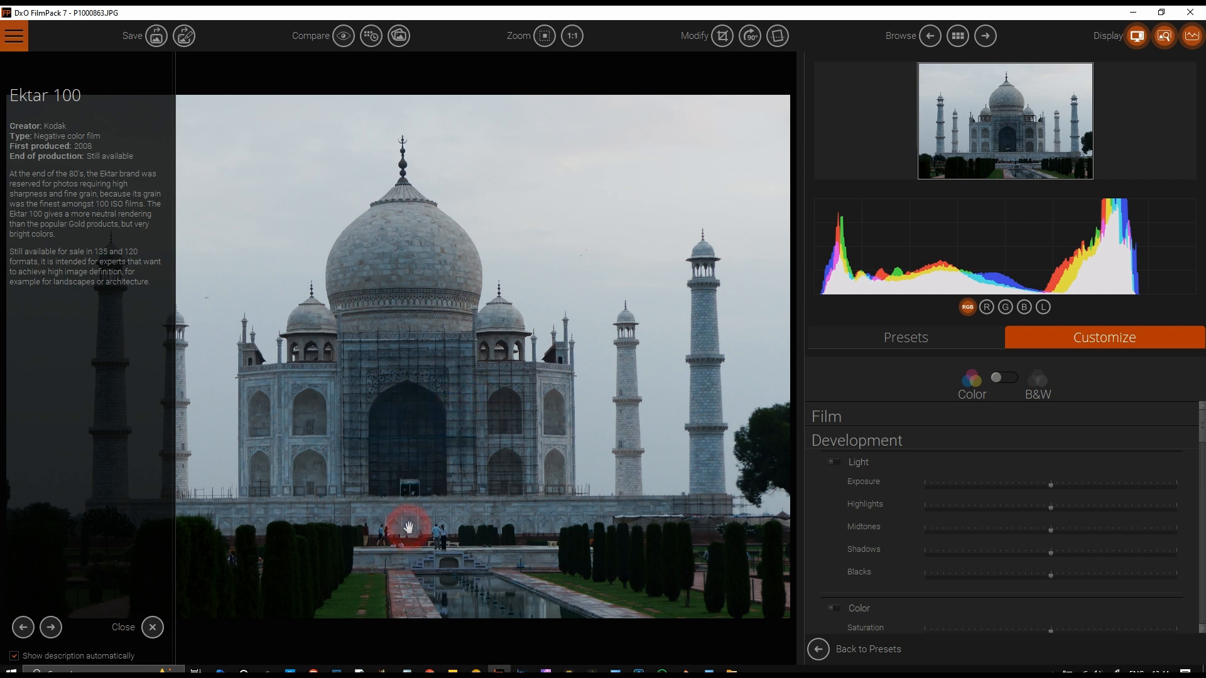
Switch to Dehancer Photo, set the film profile to Kodak Ektar 100 and turn the film effect back on
{"action": "key", "text": "alt+Tab"}
{"action": "key", "text": "alt+Tab"}
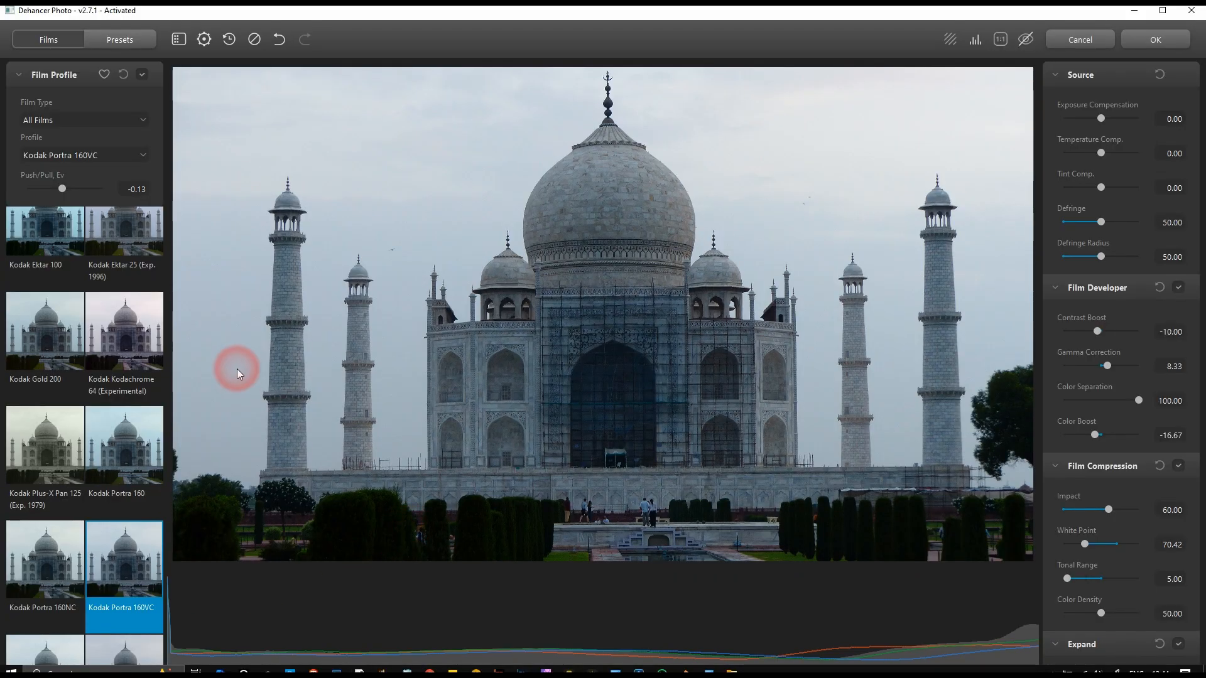
{"action": "left_click", "coordinate": [73, 157]}
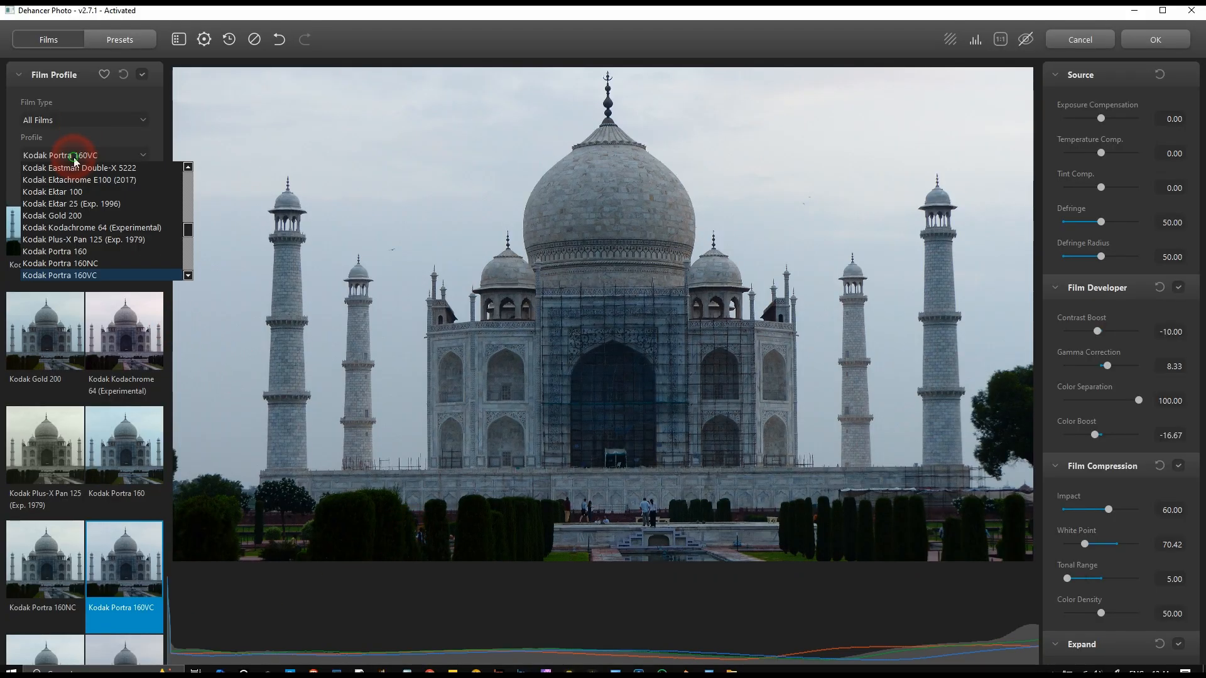
{"action": "left_click", "coordinate": [74, 190]}
{"action": "left_click", "coordinate": [1015, 39]}
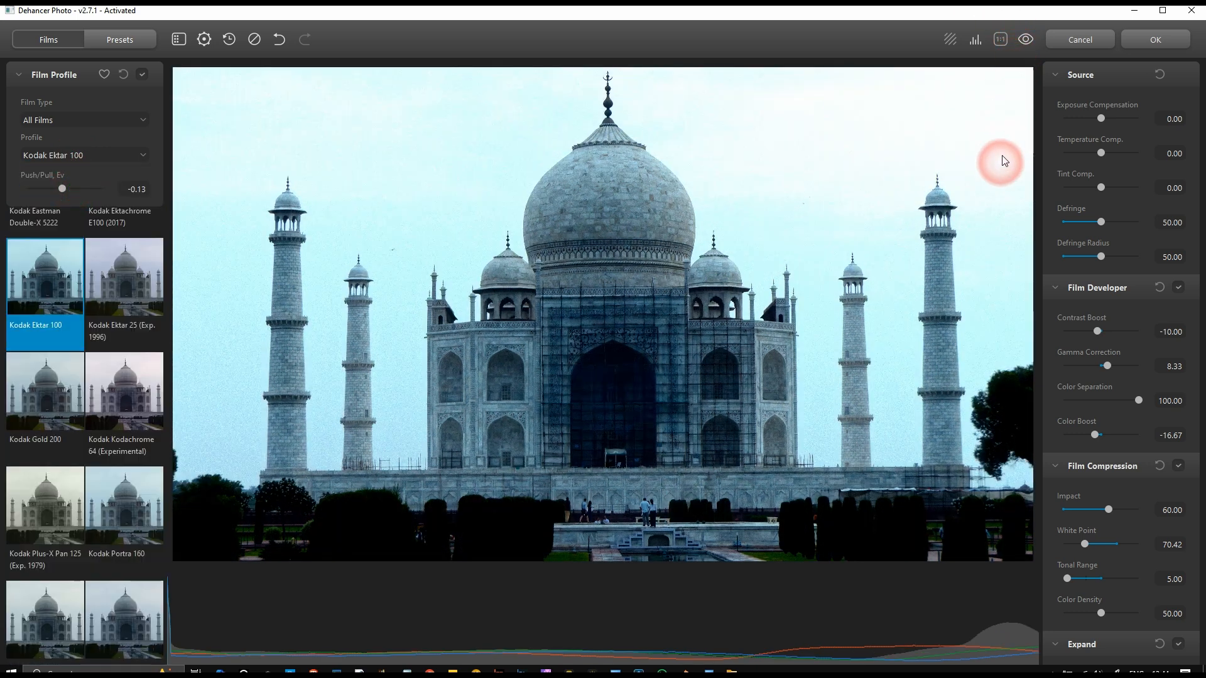
{"action": "left_click", "coordinate": [100, 184]}
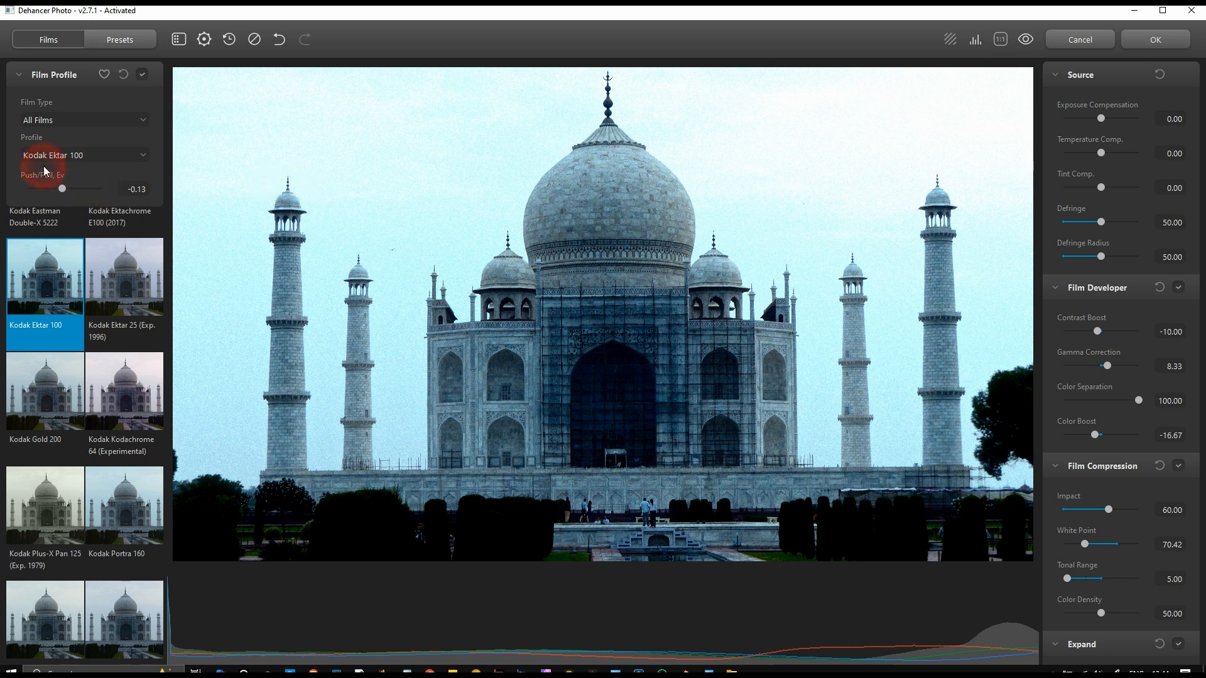
Switch to DxO FilmPack 7, return to the preset list, close the Ektar 100 description and compare the rendering with the original
{"action": "key", "text": "alt+Tab"}
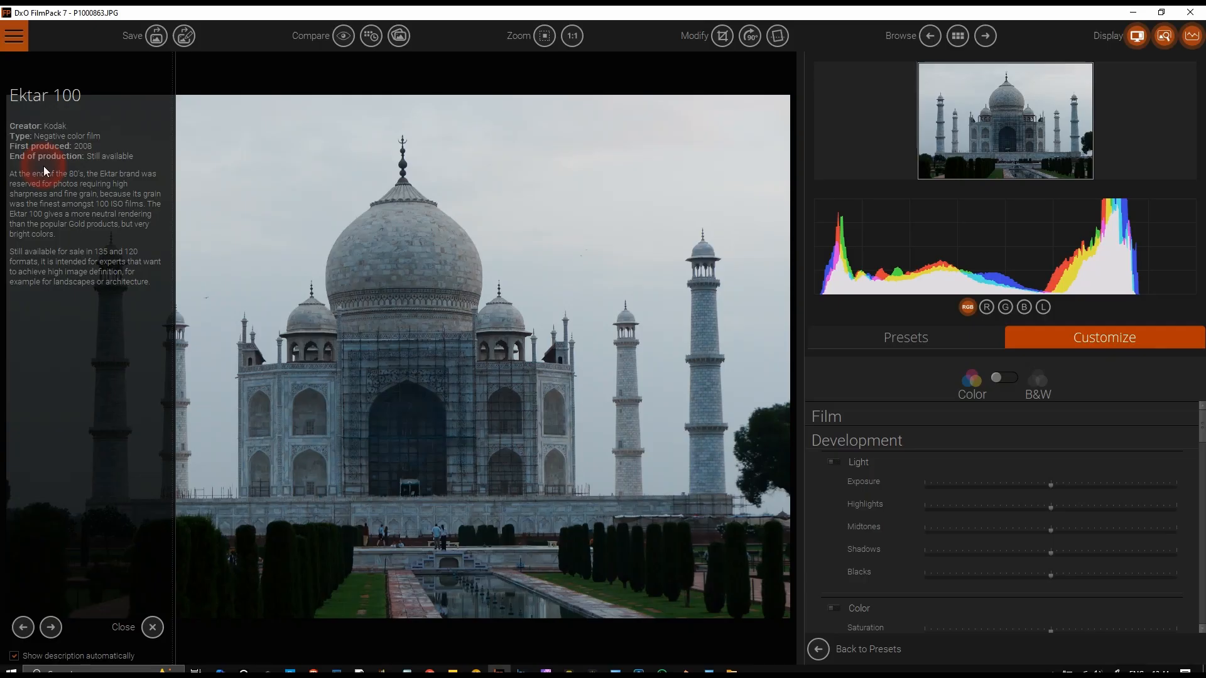
{"action": "left_click", "coordinate": [918, 340]}
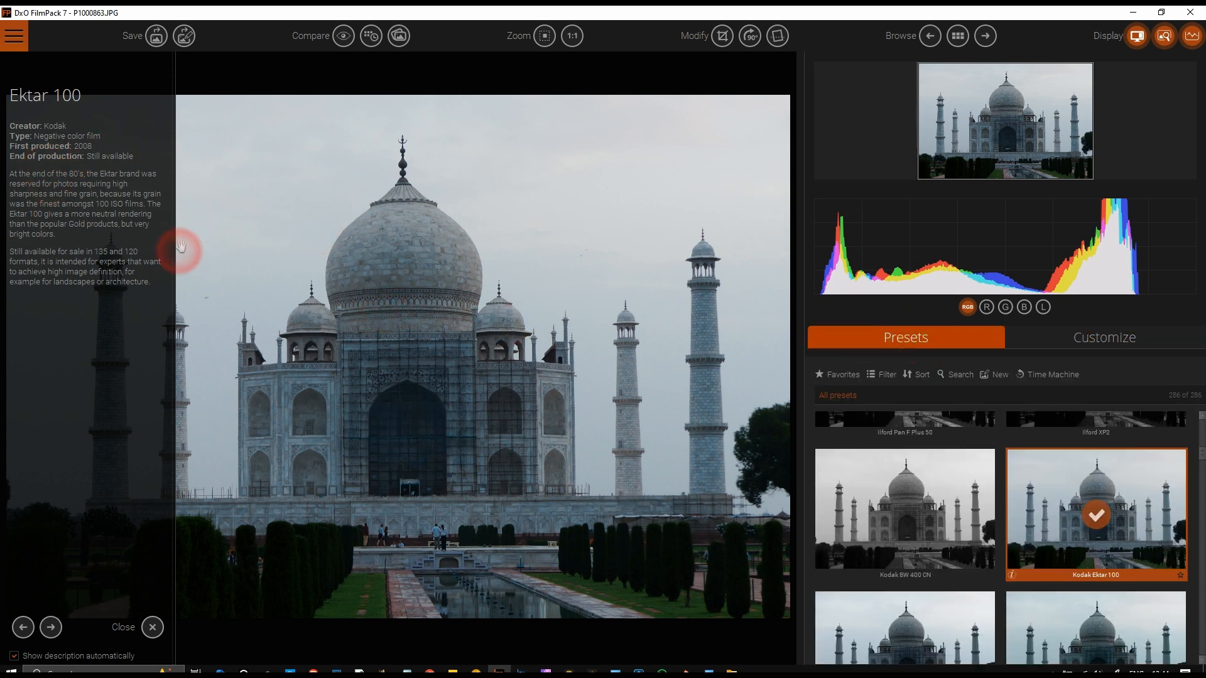
{"action": "left_click", "coordinate": [152, 627]}
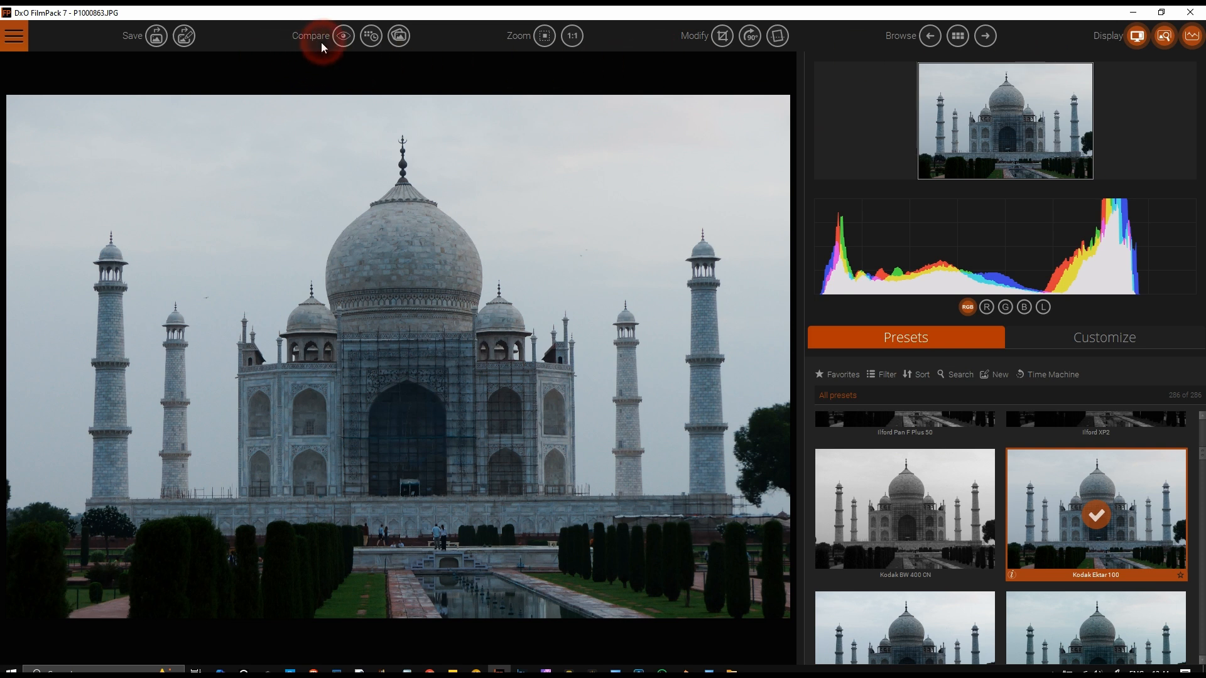
{"action": "left_click", "coordinate": [349, 41]}
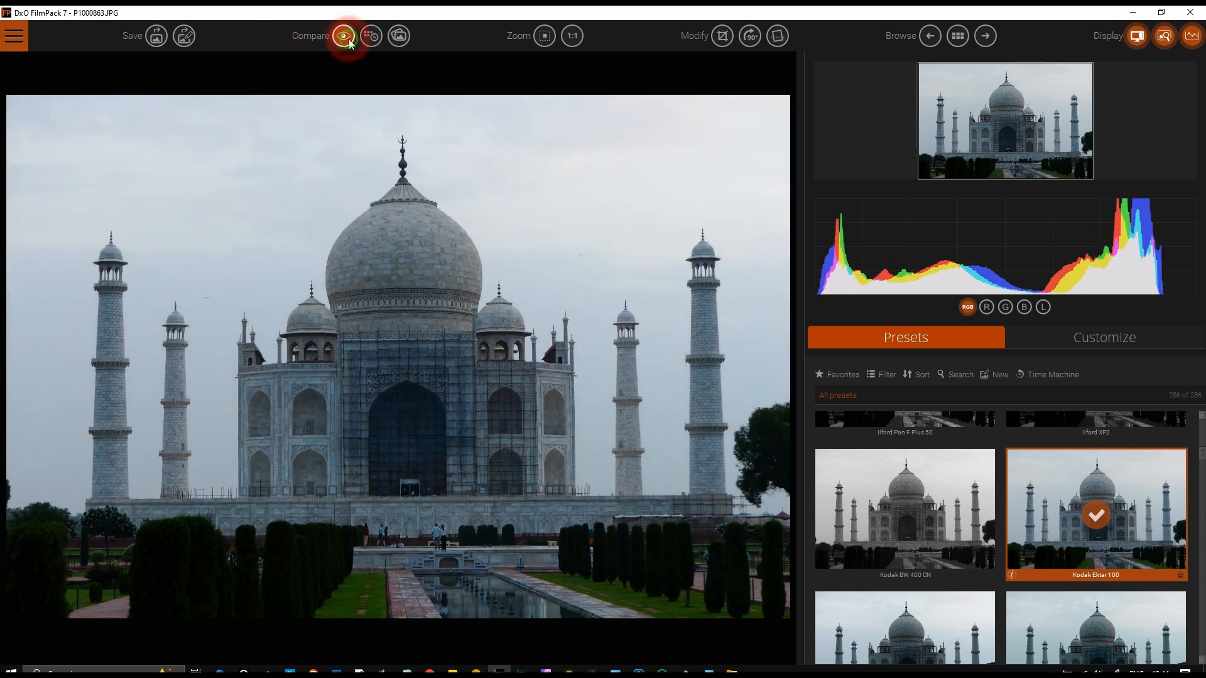
{"action": "left_click", "coordinate": [349, 43]}
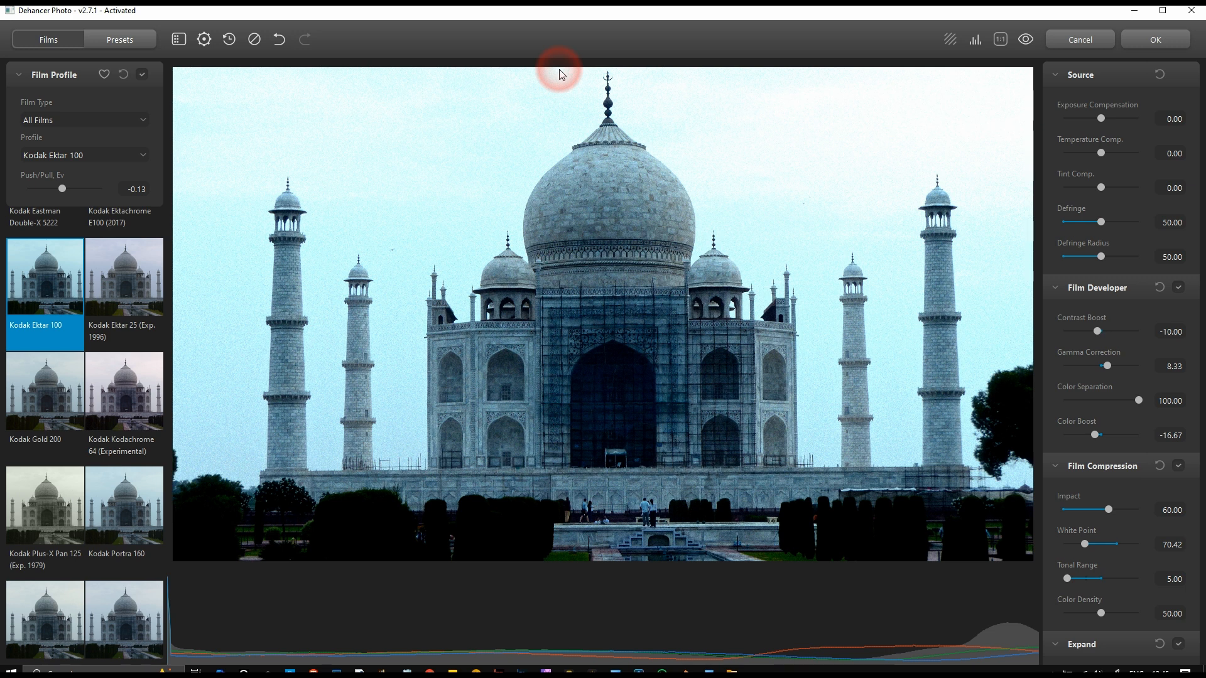
In Dehancer Photo, compare the Kodak Ektar 100 effect with the original and inspect the building's detail up close
{"action": "left_click", "coordinate": [1025, 40]}
{"action": "left_click", "coordinate": [1025, 40]}
{"action": "left_click", "coordinate": [1024, 40]}
{"action": "left_click", "coordinate": [1025, 40]}
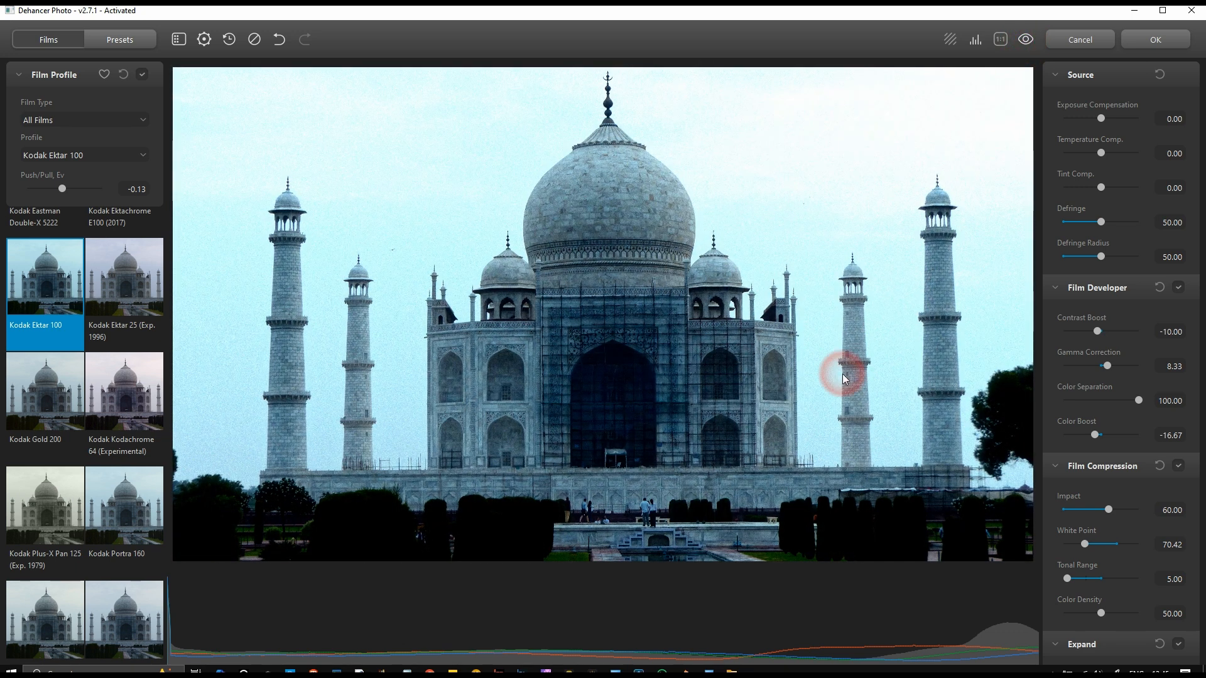
{"action": "left_click", "coordinate": [842, 374]}
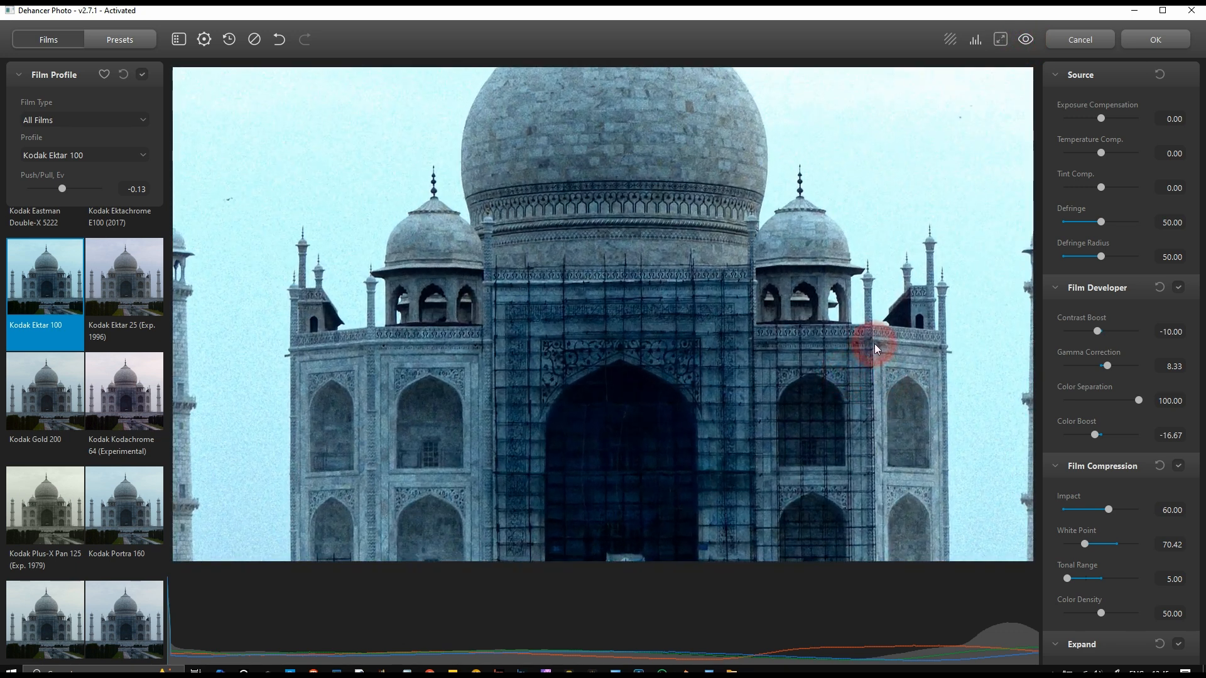
{"action": "left_click", "coordinate": [875, 347]}
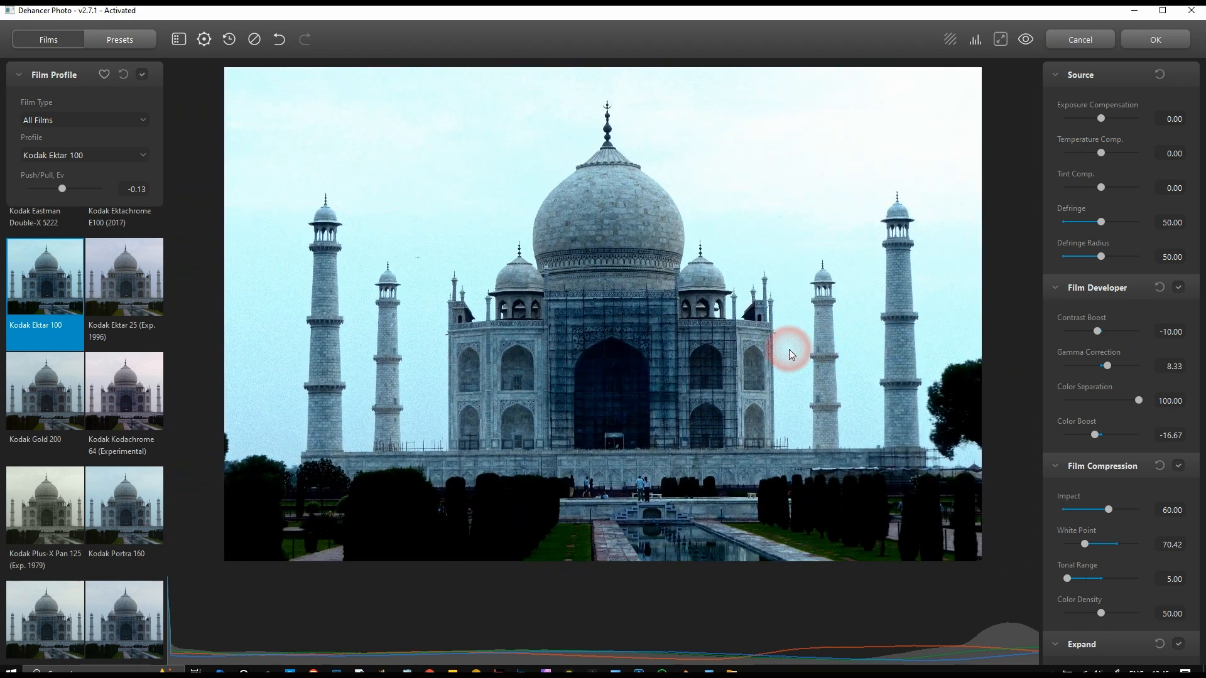
Switch to DxO FilmPack 7 and apply the Kodak Tri-X 400 black-and-white preset
{"action": "key", "text": "alt+Tab"}
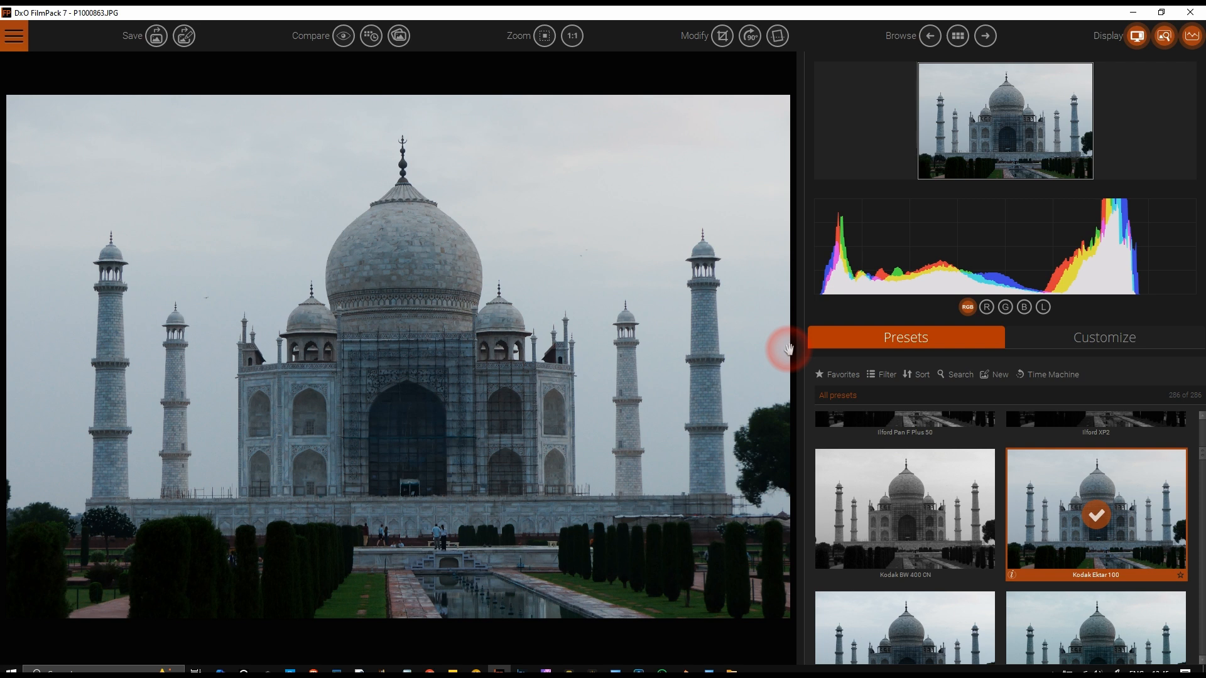
{"action": "scroll", "coordinate": [896, 581], "scroll_direction": "down", "scroll_amount": 5}
{"action": "left_click", "coordinate": [896, 582]}
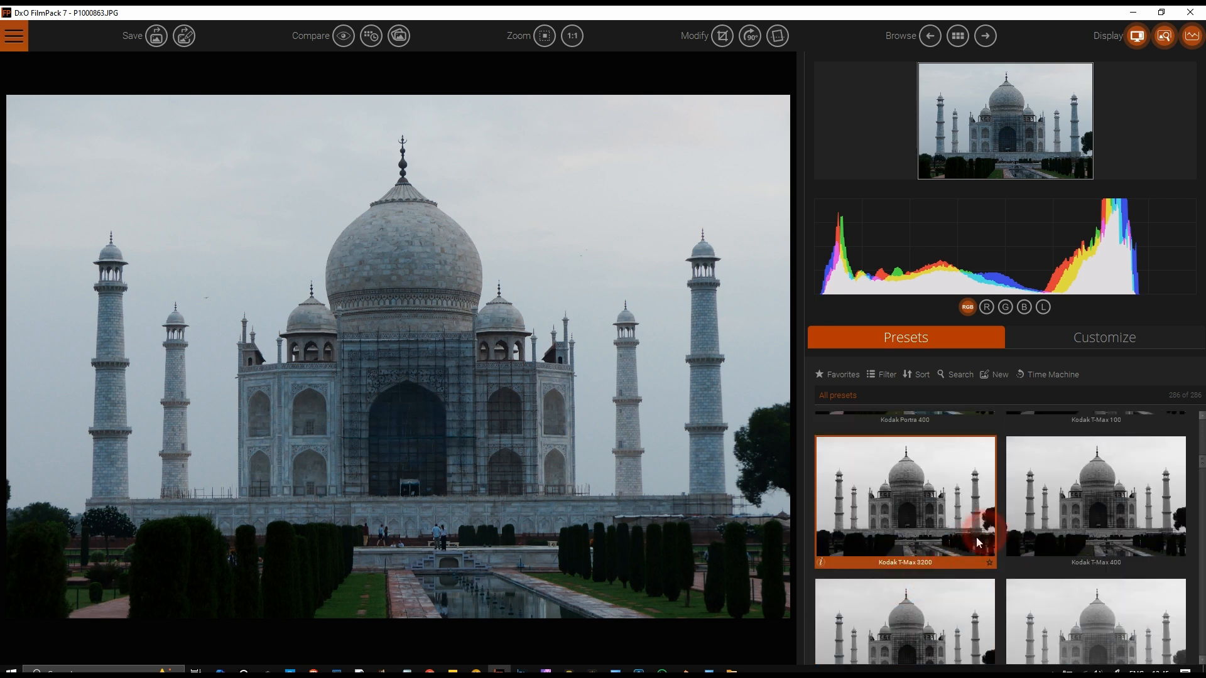
{"action": "left_click", "coordinate": [1202, 465]}
{"action": "left_click_drag", "start_coordinate": [1203, 465], "coordinate": [1202, 461]}
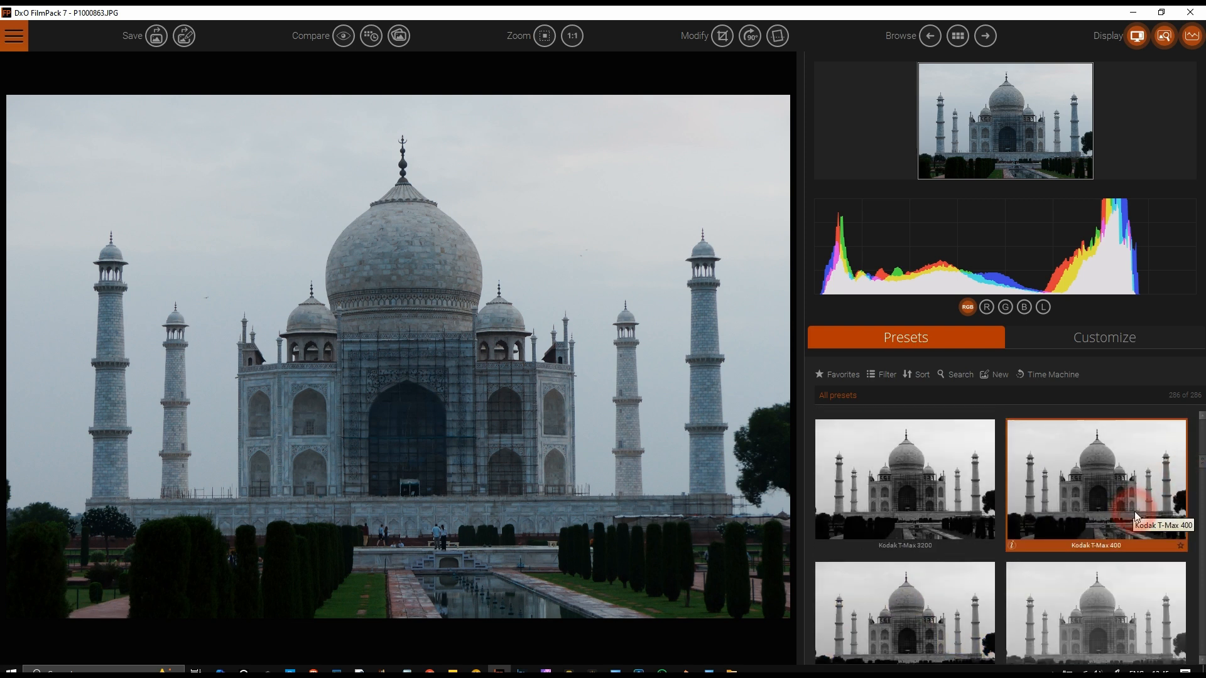
{"action": "left_click", "coordinate": [1201, 659]}
{"action": "left_click", "coordinate": [1200, 659]}
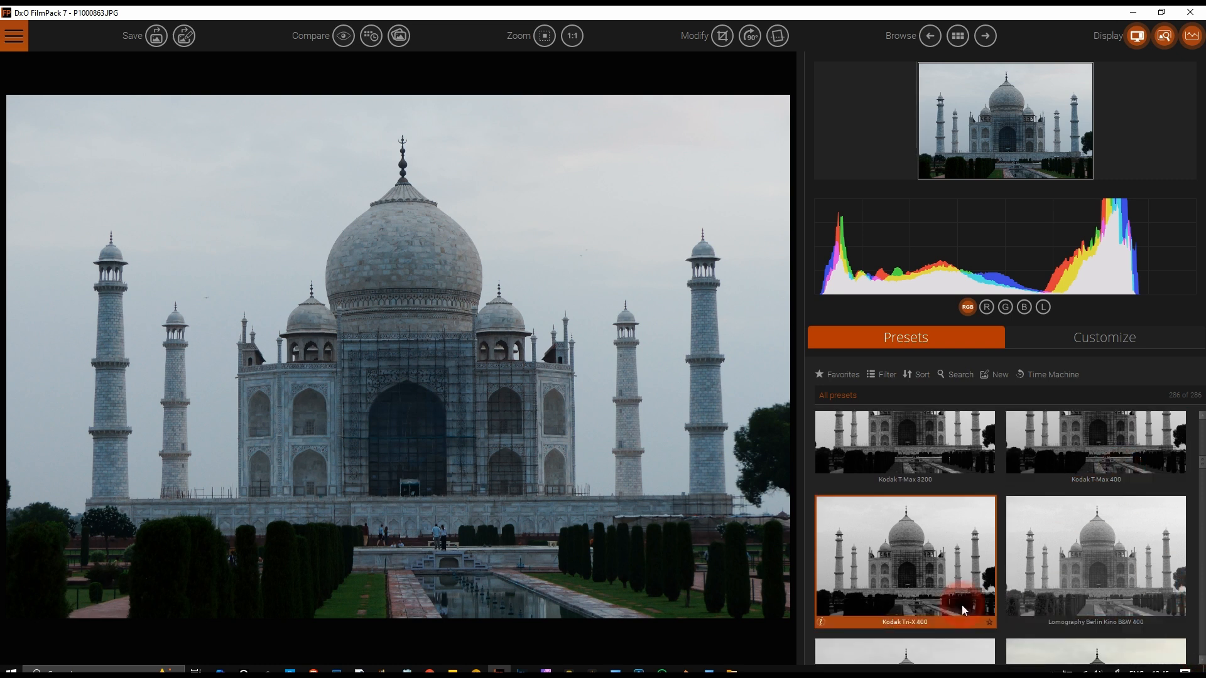
{"action": "left_click", "coordinate": [937, 601]}
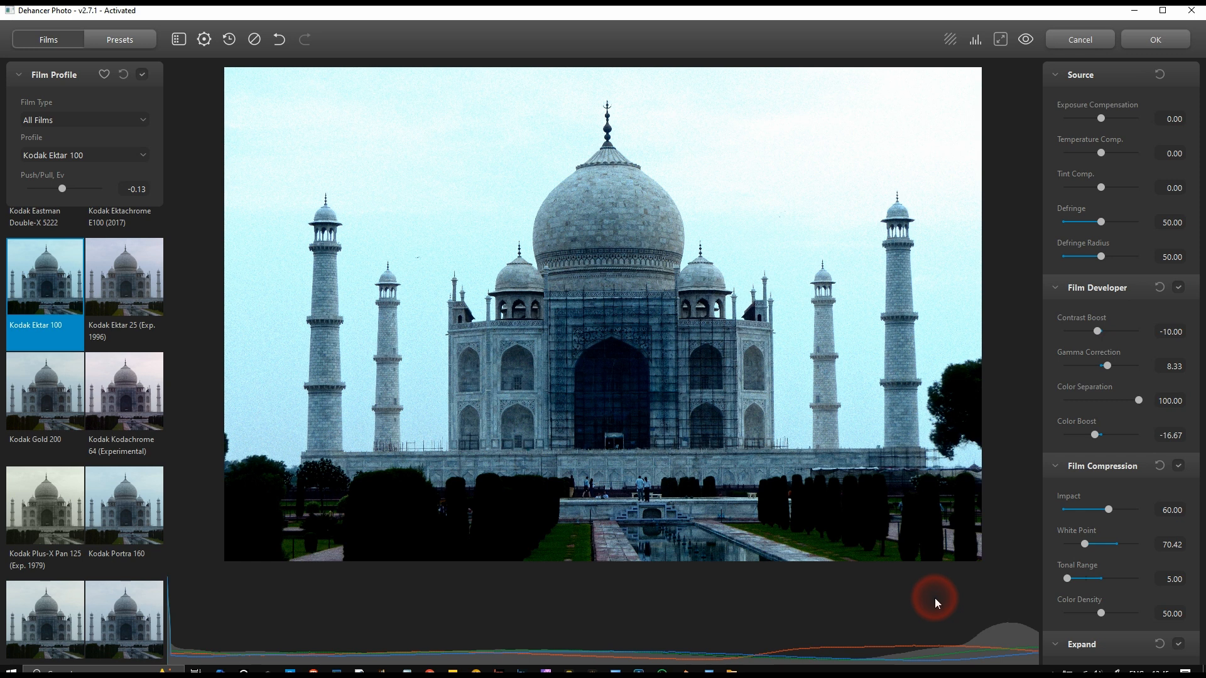
In Dehancer Photo, look through the Kodak entries in the list of all film profiles
{"action": "left_click", "coordinate": [84, 157]}
{"action": "left_click", "coordinate": [187, 276]}
{"action": "left_click", "coordinate": [187, 276]}
{"action": "left_click", "coordinate": [188, 276]}
{"action": "left_click", "coordinate": [187, 276]}
{"action": "left_click", "coordinate": [188, 275]}
{"action": "left_click", "coordinate": [187, 276]}
{"action": "left_click", "coordinate": [188, 275]}
{"action": "left_click", "coordinate": [188, 276]}
{"action": "left_click", "coordinate": [188, 276]}
{"action": "left_click", "coordinate": [188, 276]}
{"action": "left_click", "coordinate": [188, 276]}
{"action": "left_click", "coordinate": [187, 275]}
{"action": "left_click", "coordinate": [188, 275]}
{"action": "left_click", "coordinate": [188, 275]}
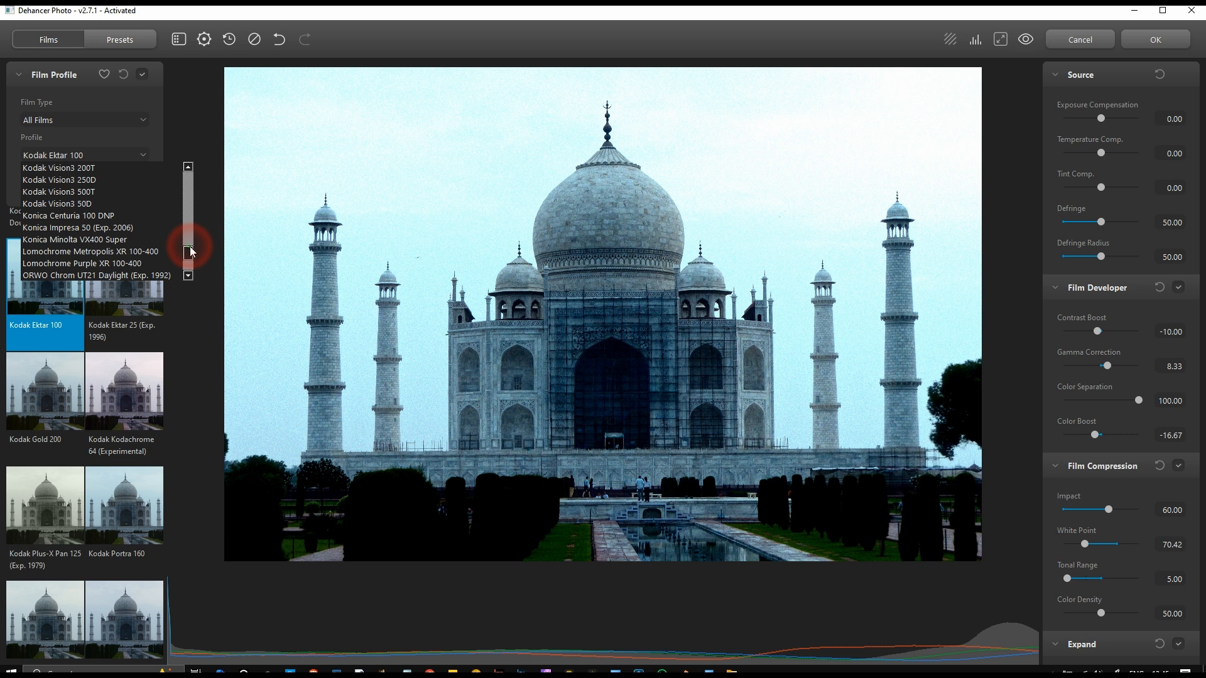
{"action": "left_click_drag", "start_coordinate": [188, 246], "coordinate": [188, 226]}
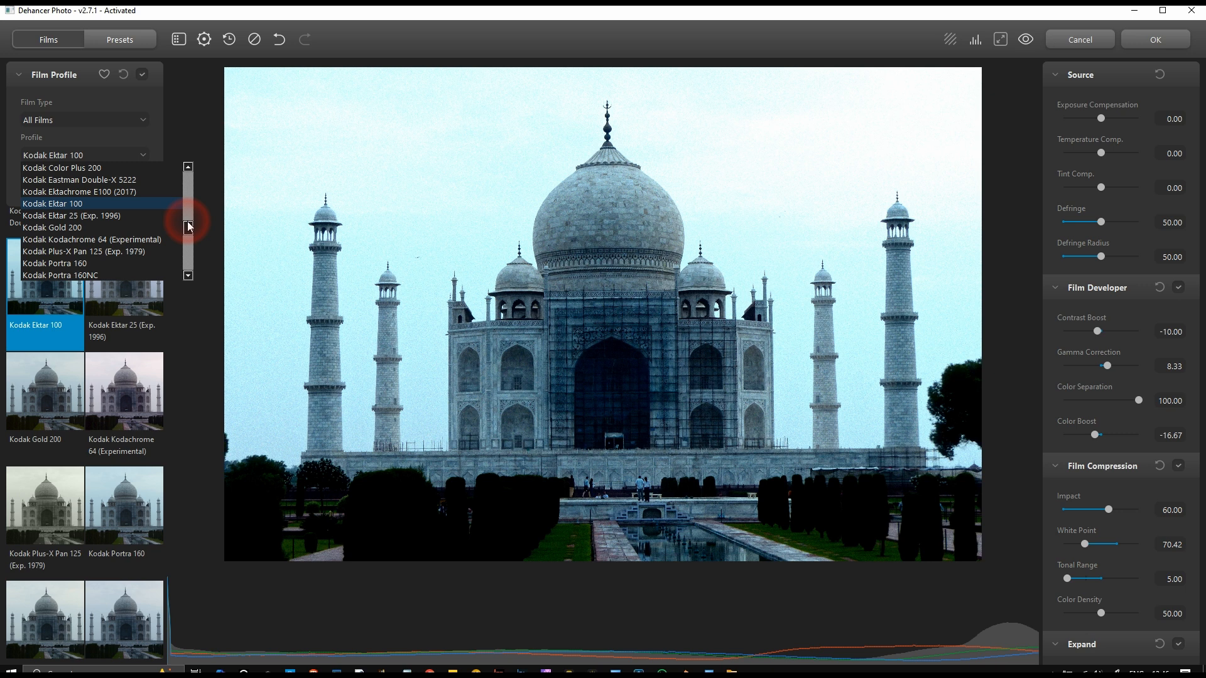
Limit the film profiles to Black & White and apply Fujifilm Neopan Acros 100
{"action": "left_click", "coordinate": [91, 122]}
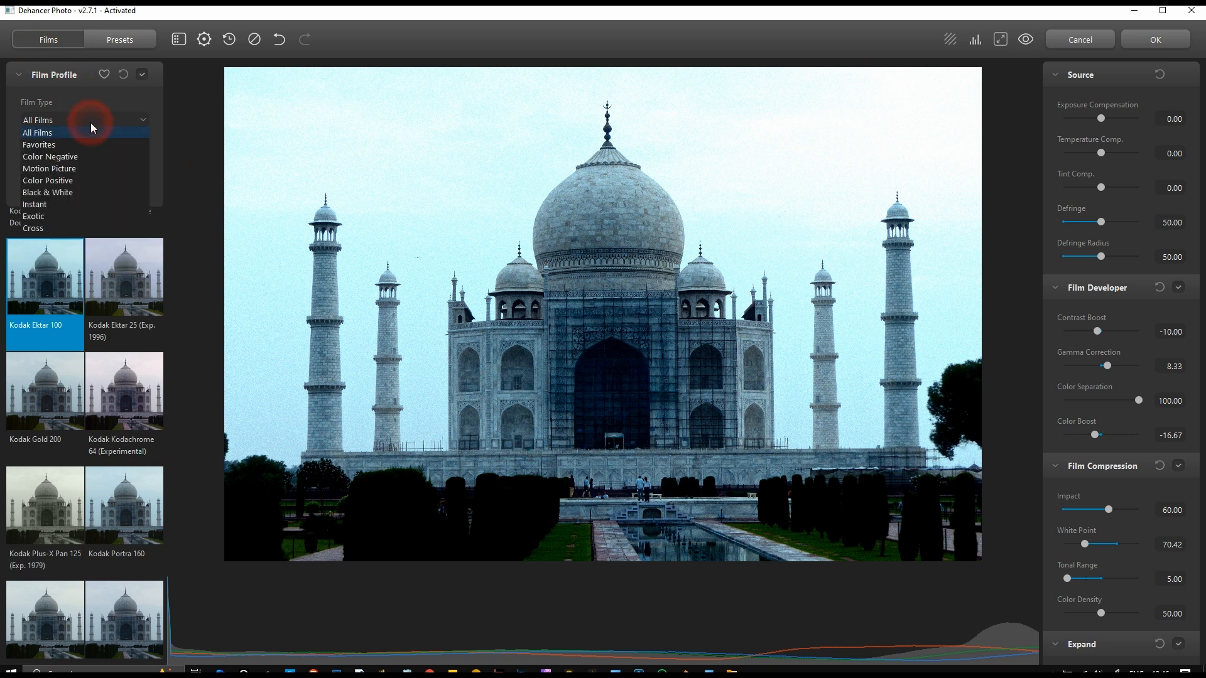
{"action": "left_click", "coordinate": [60, 195]}
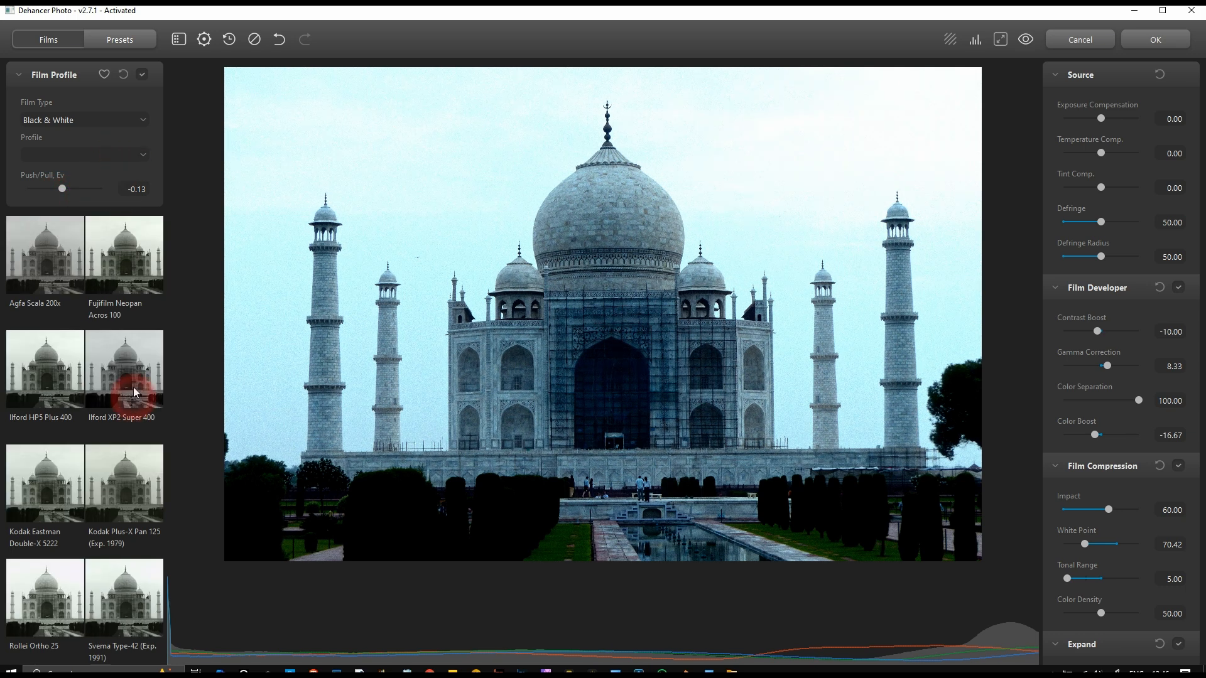
{"action": "scroll", "coordinate": [132, 434], "scroll_direction": "down", "scroll_amount": 1}
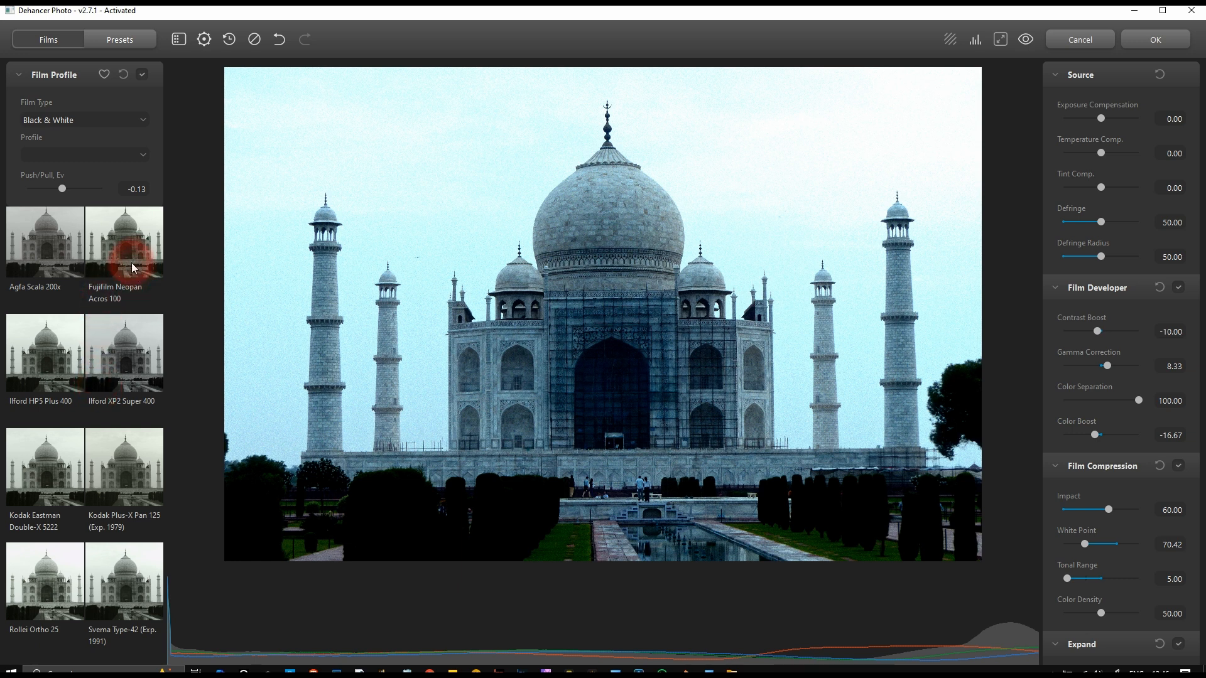
{"action": "left_click", "coordinate": [108, 247]}
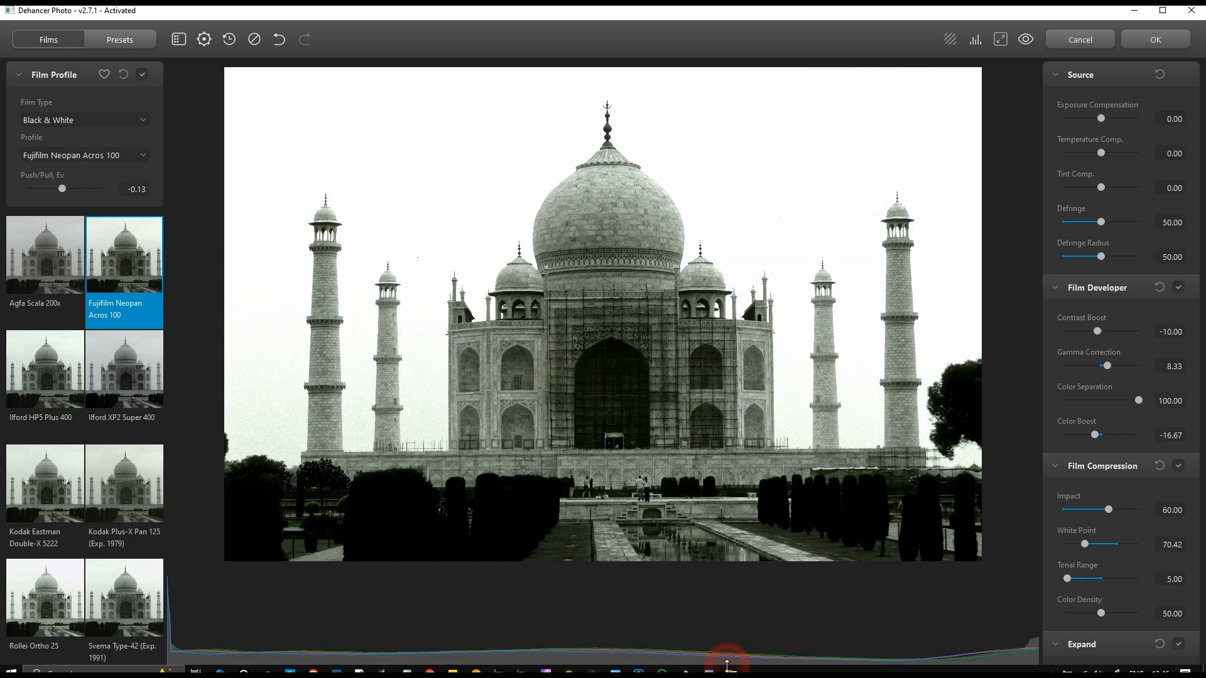
Switch to DxO FilmPack 7, filter the presets to Black & White and apply Fujifilm Neopan Acros 100, closing its description
{"action": "key", "text": "alt+Tab"}
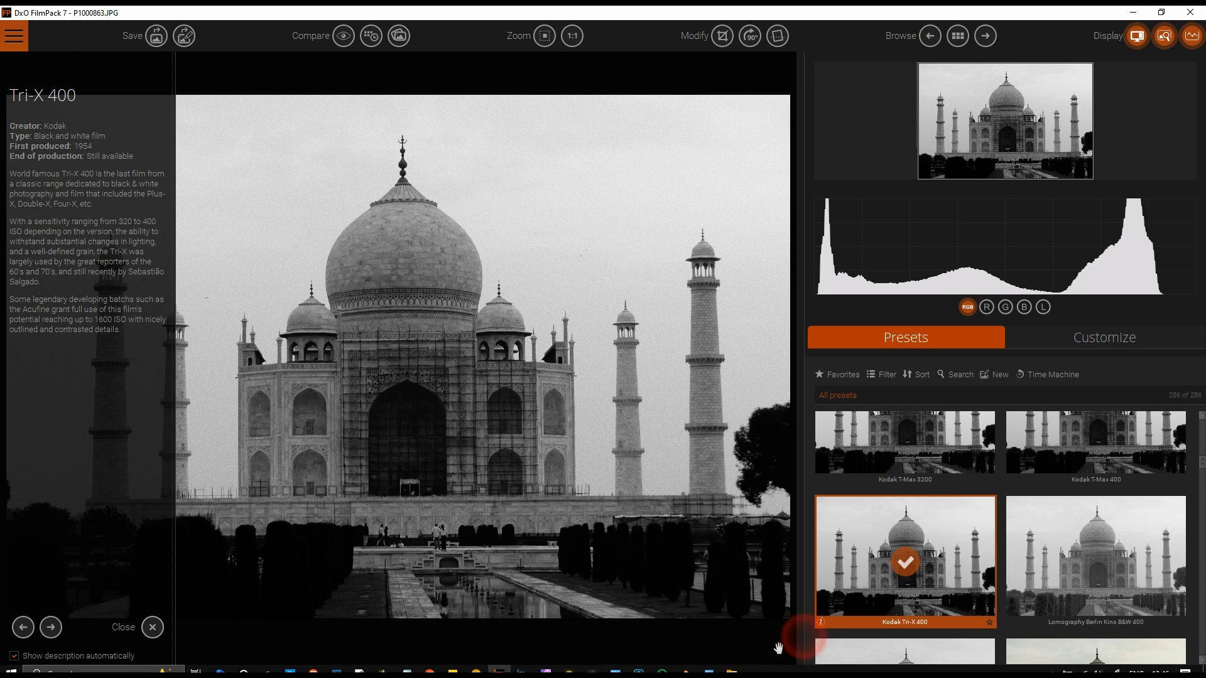
{"action": "left_click", "coordinate": [884, 377]}
{"action": "left_click", "coordinate": [882, 419]}
{"action": "left_click_drag", "start_coordinate": [1200, 429], "coordinate": [1199, 453]}
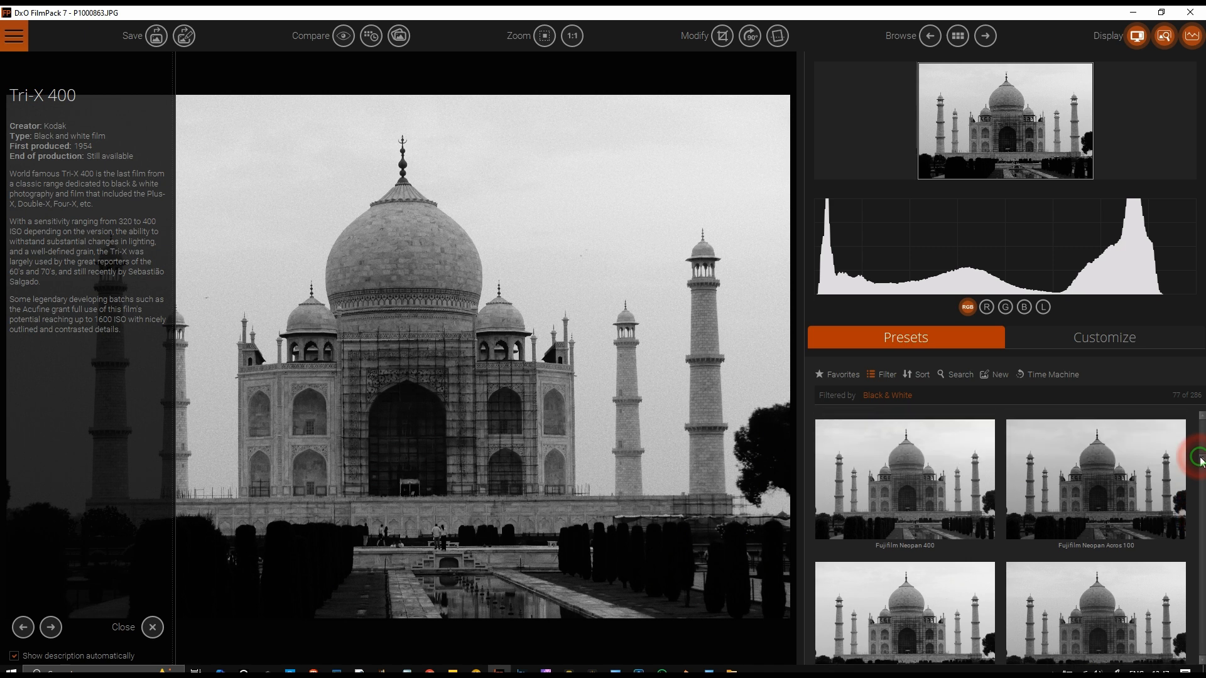
{"action": "left_click", "coordinate": [1094, 483]}
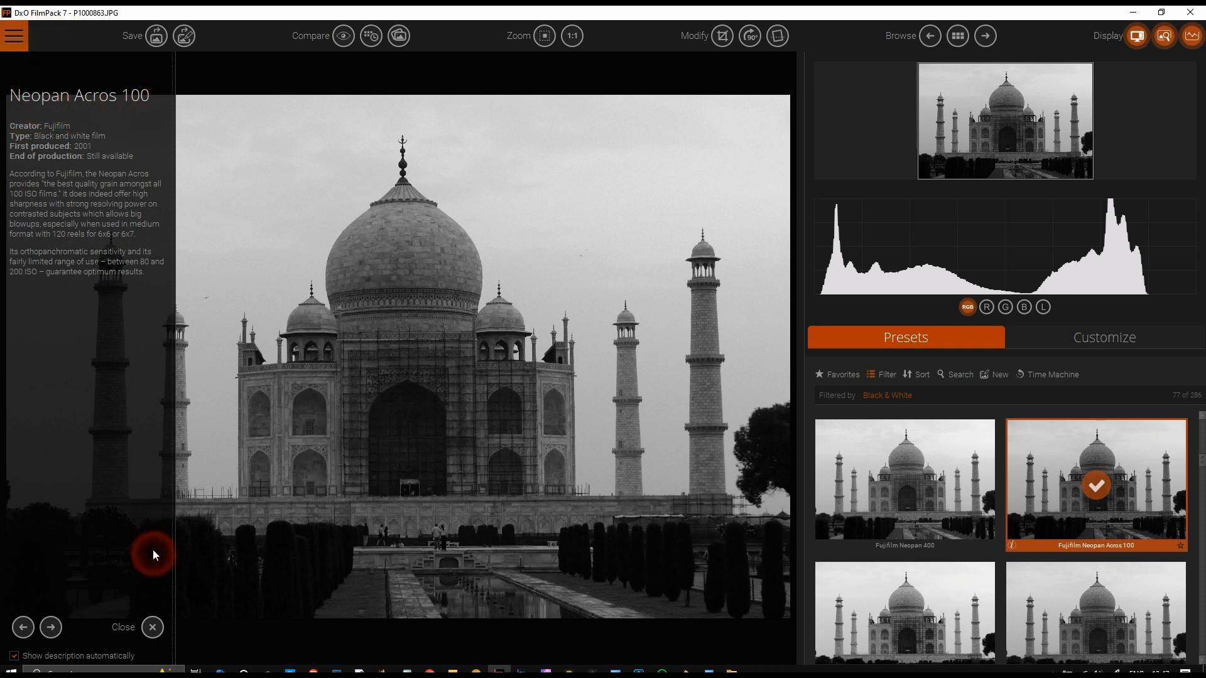
{"action": "left_click", "coordinate": [153, 627]}
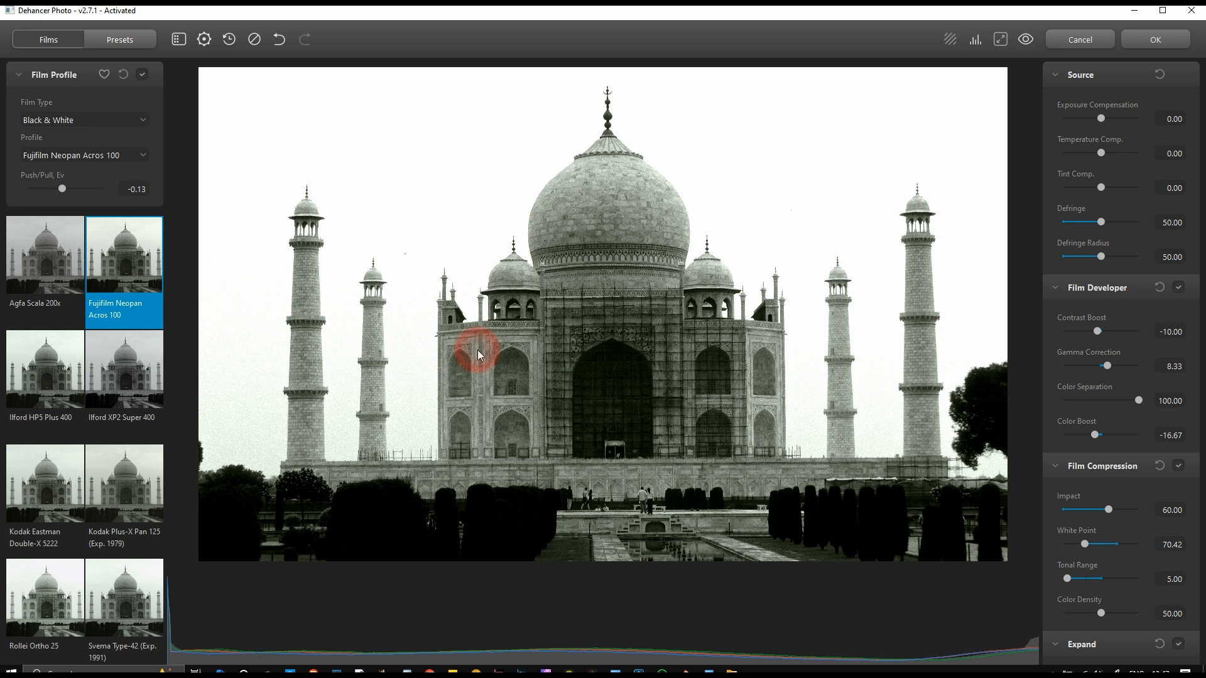
In Dehancer Photo, inspect the Neopan Acros 100 rendering up close, try Push/Pull at -1.47 and set it to 0.80
{"action": "scroll", "coordinate": [417, 377], "scroll_direction": "up", "scroll_amount": 3}
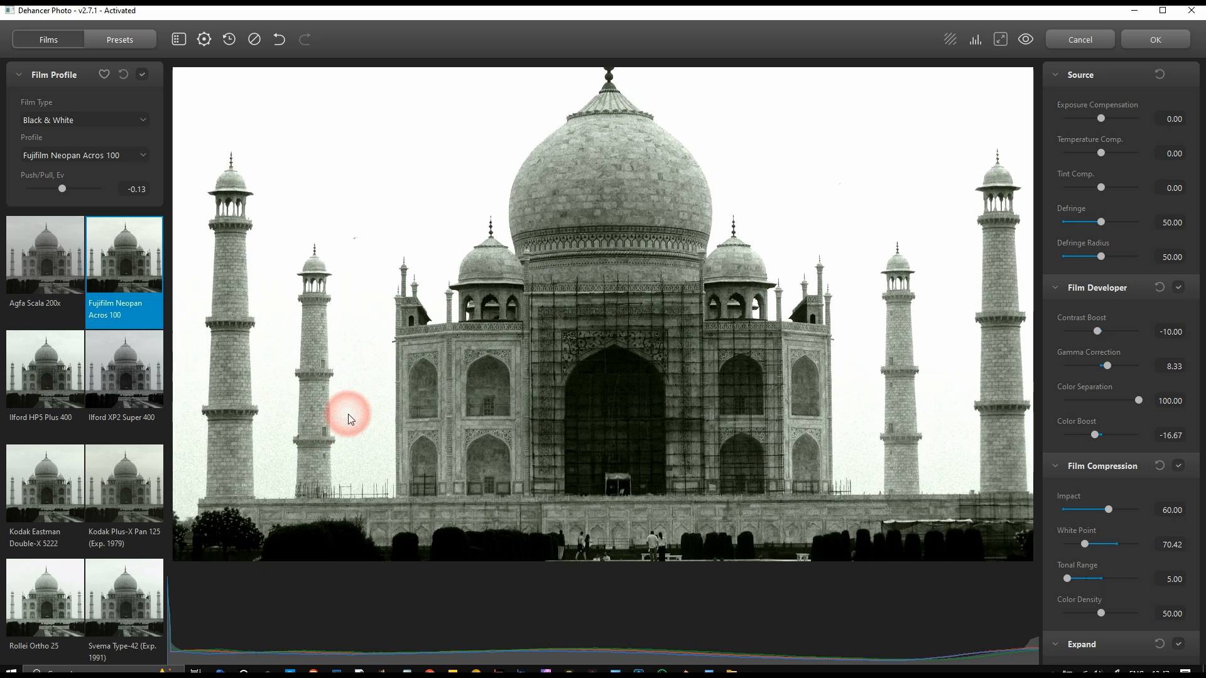
{"action": "left_click_drag", "start_coordinate": [341, 410], "coordinate": [490, 402]}
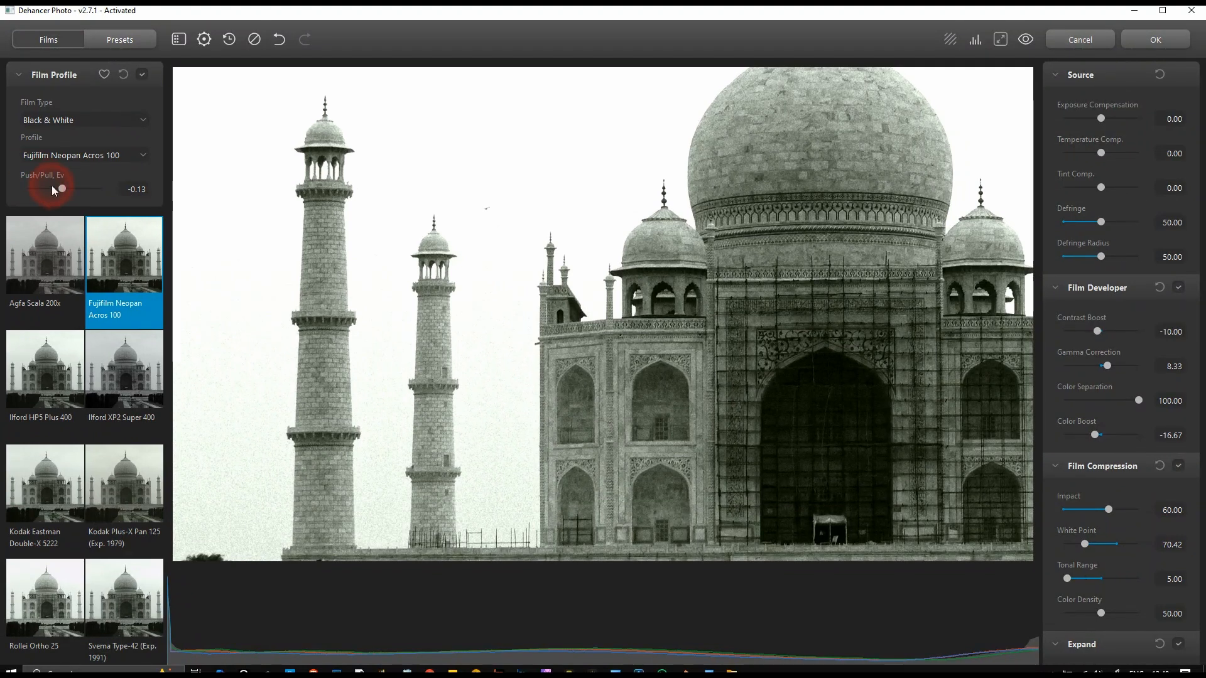
{"action": "left_click_drag", "start_coordinate": [69, 249], "coordinate": [47, 262]}
{"action": "left_click_drag", "start_coordinate": [36, 199], "coordinate": [36, 198]}
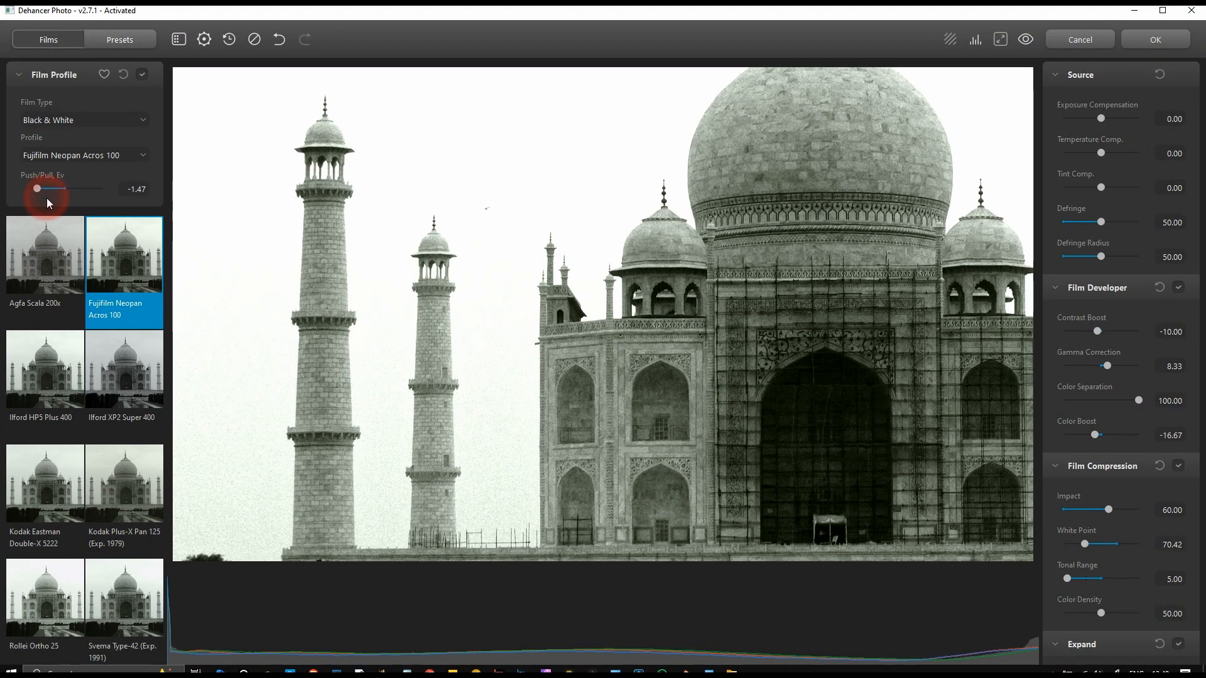
{"action": "left_click", "coordinate": [79, 190]}
{"action": "scroll", "coordinate": [497, 273], "scroll_direction": "down", "scroll_amount": 3}
{"action": "left_click_drag", "start_coordinate": [521, 276], "coordinate": [473, 332]}
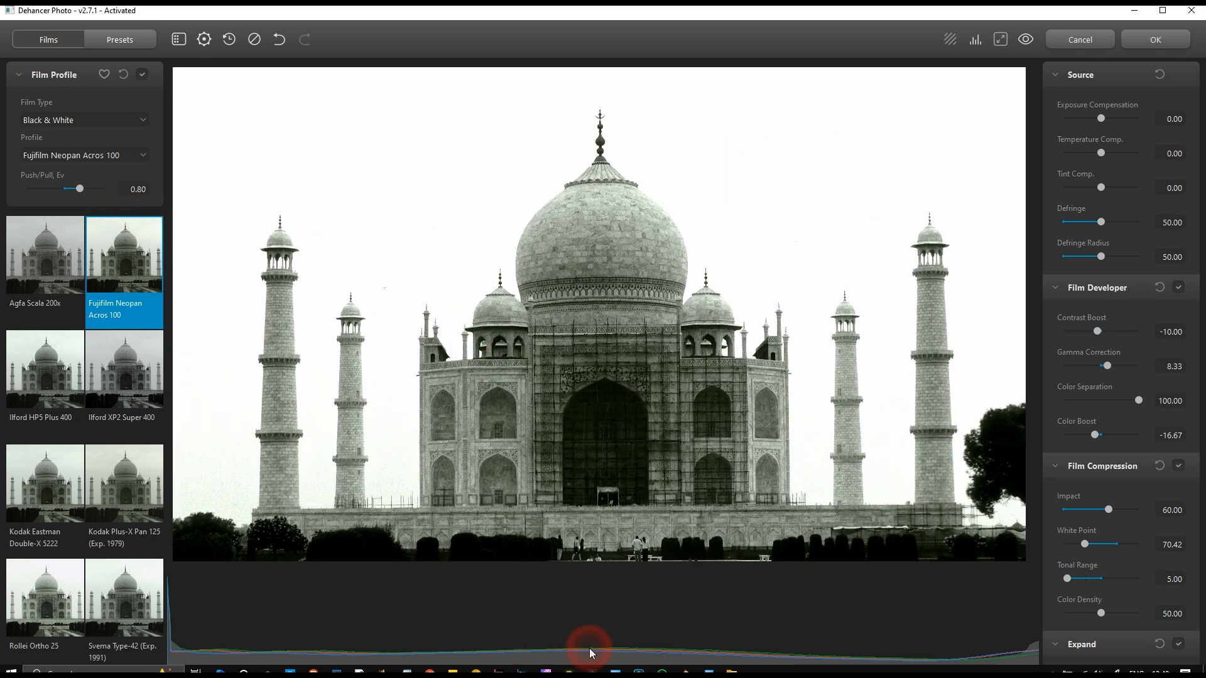
Switch to DxO FilmPack 7 and review the Neopan Acros 100 customization settings from Film rendering and grain through Development to Tone curve
{"action": "left_click", "coordinate": [499, 671]}
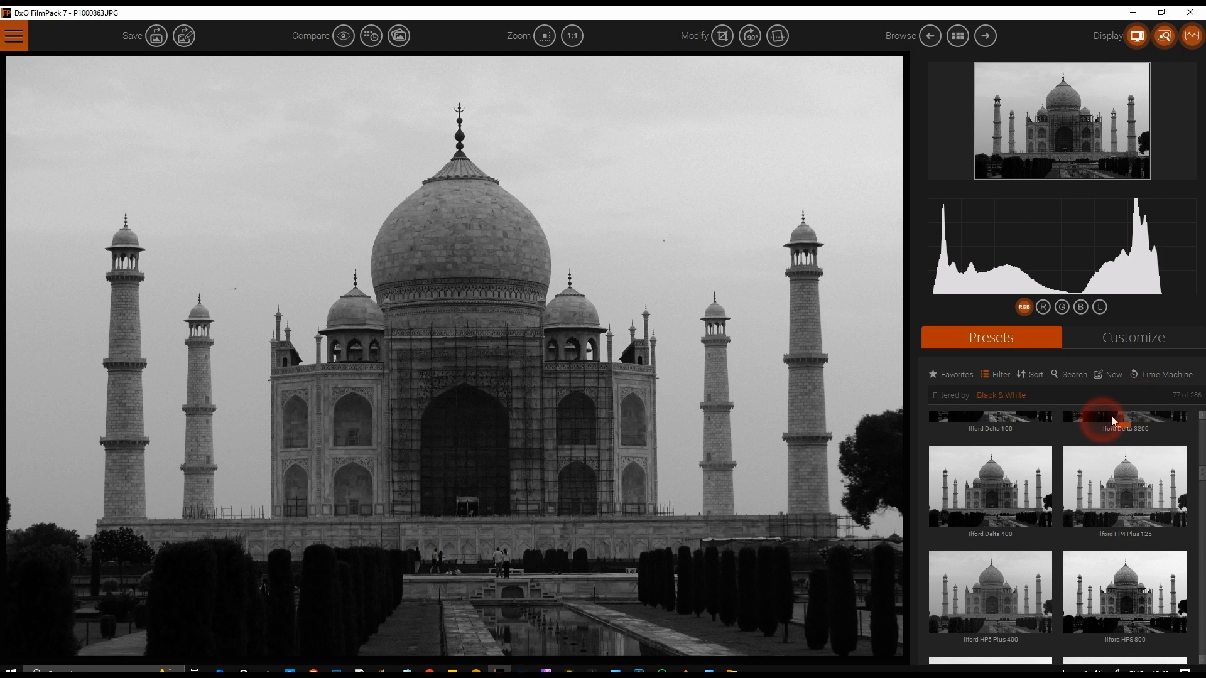
{"action": "scroll", "coordinate": [746, 418], "scroll_direction": "down", "scroll_amount": 1}
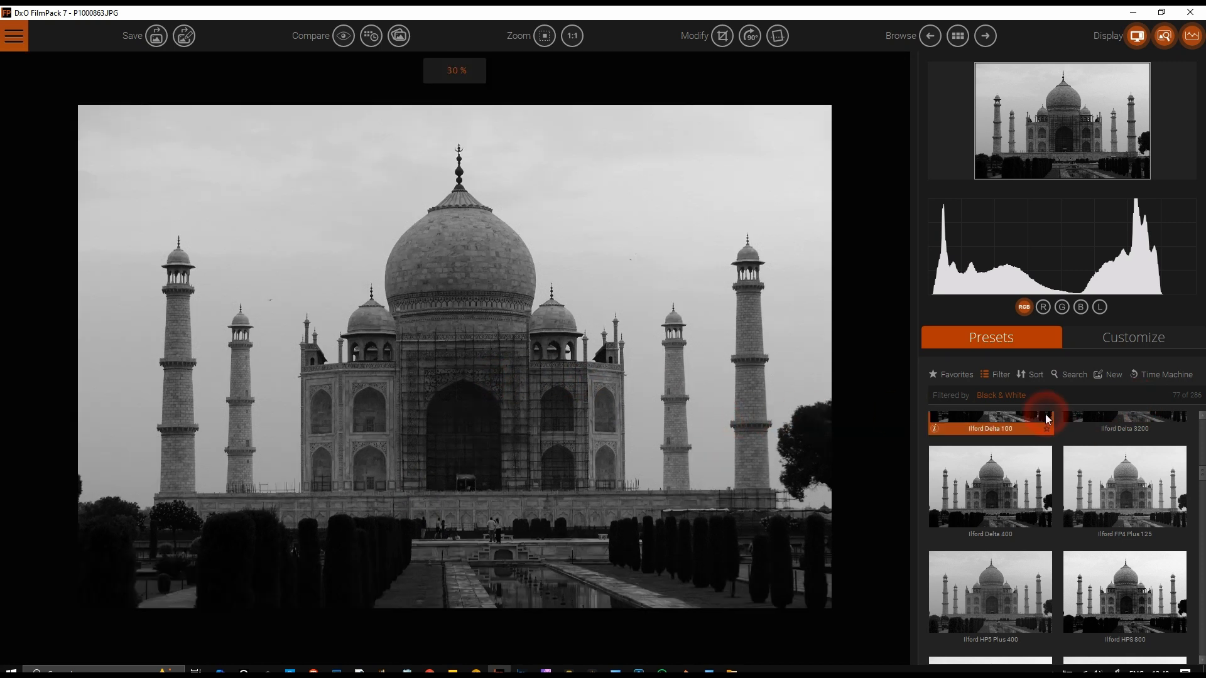
{"action": "left_click", "coordinate": [1124, 349]}
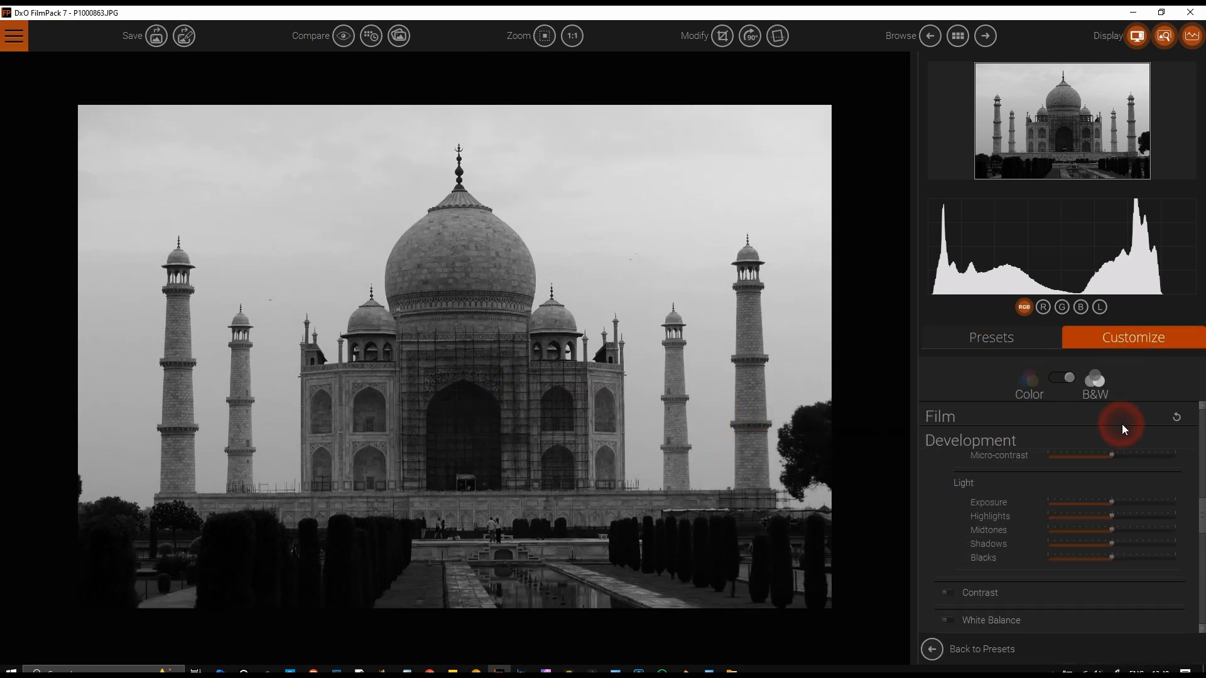
{"action": "left_click", "coordinate": [1046, 422]}
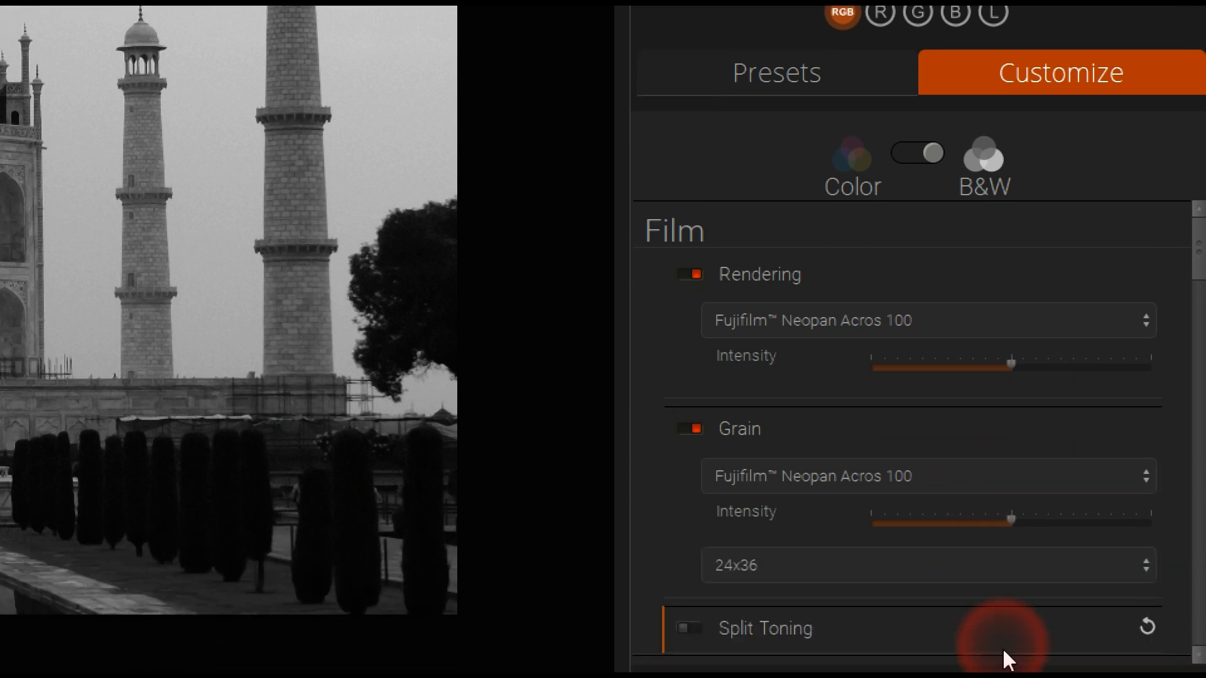
{"action": "scroll", "coordinate": [1016, 665], "scroll_direction": "down", "scroll_amount": 5}
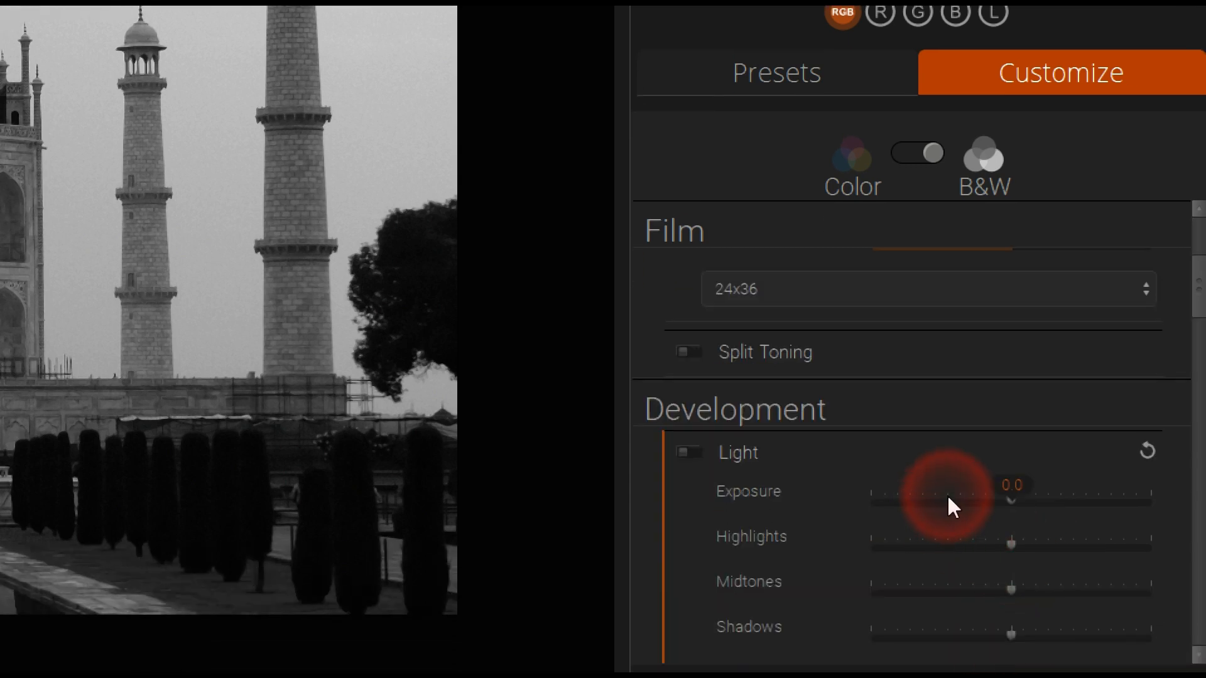
{"action": "scroll", "coordinate": [848, 440], "scroll_direction": "down", "scroll_amount": 8}
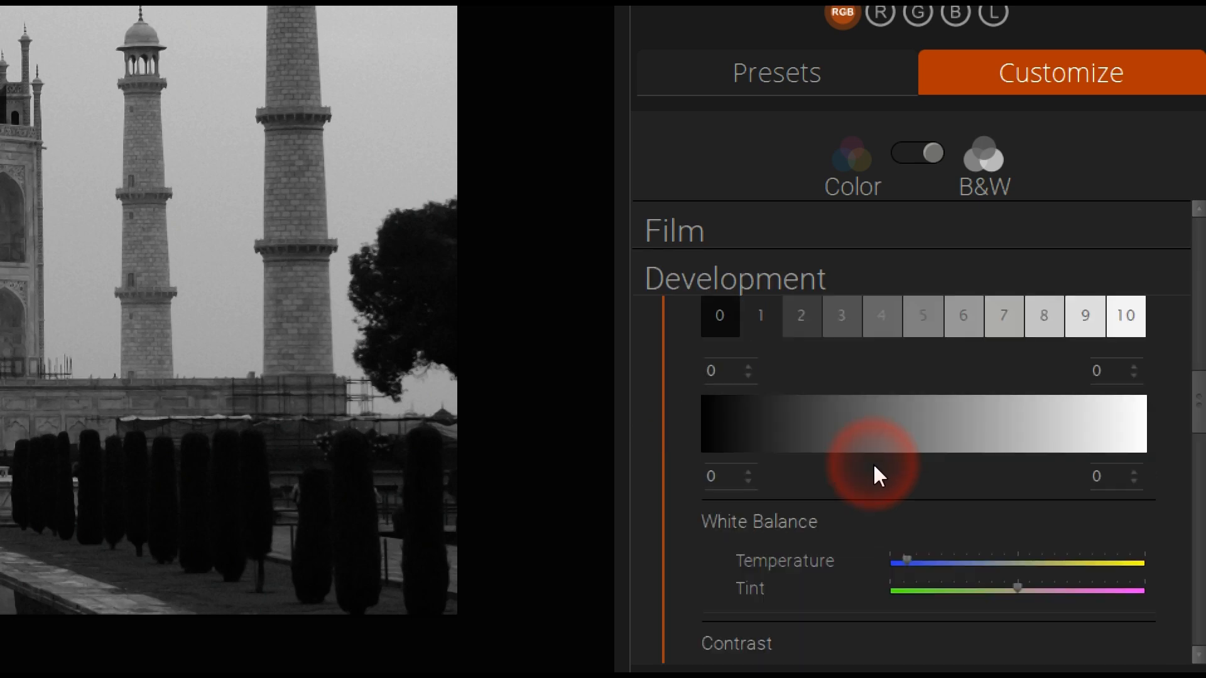
{"action": "scroll", "coordinate": [873, 462], "scroll_direction": "down", "scroll_amount": 10}
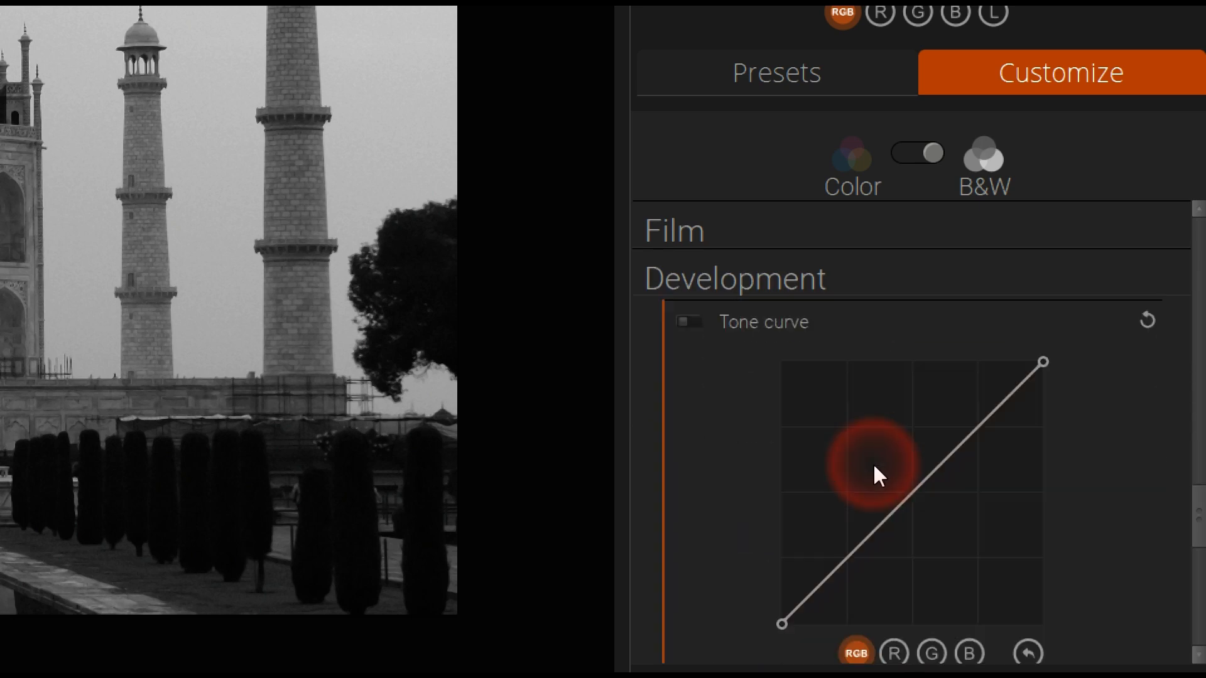
{"action": "scroll", "coordinate": [873, 462], "scroll_direction": "down", "scroll_amount": 3}
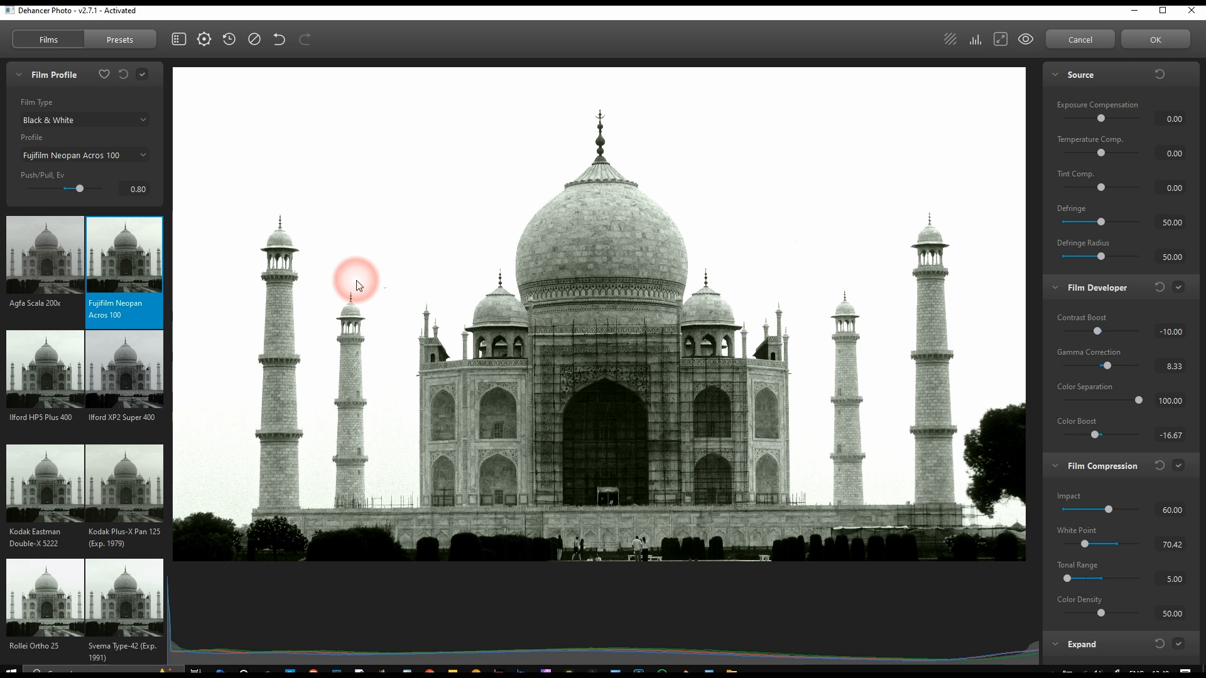
Examine the Neopan Acros 100 rendering up close around the facade, domes and sky, and return to the full photo
{"action": "left_click", "coordinate": [609, 408]}
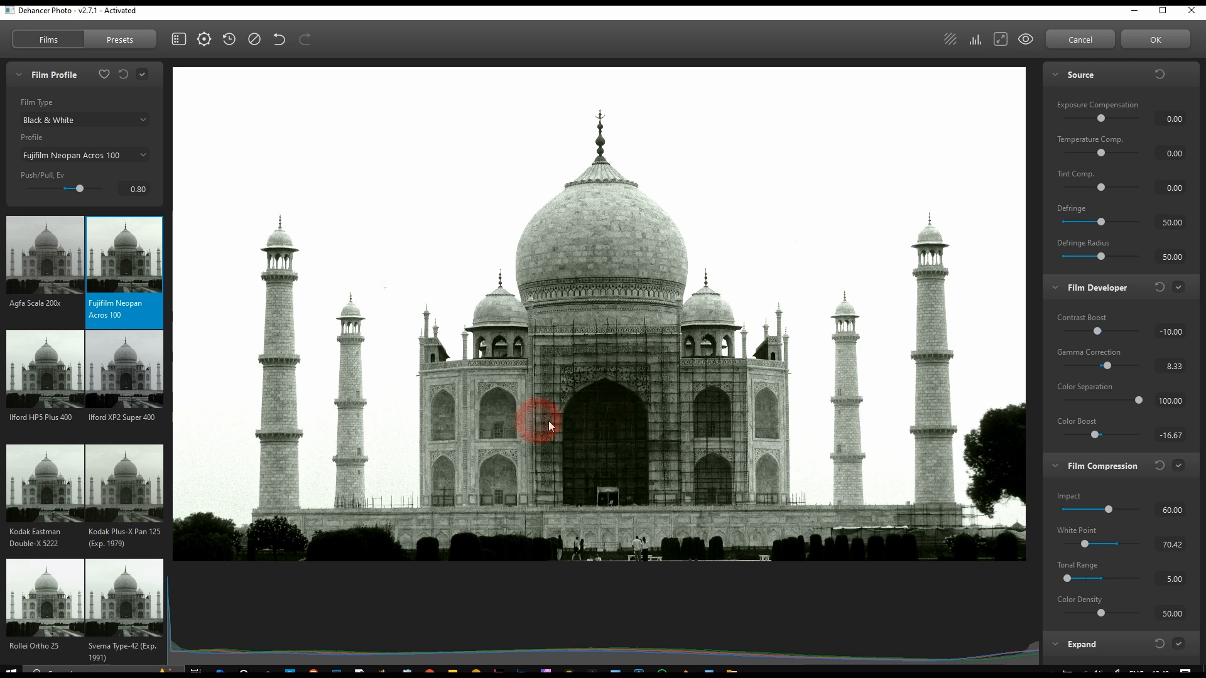
{"action": "scroll", "coordinate": [476, 385], "scroll_direction": "up", "scroll_amount": 5}
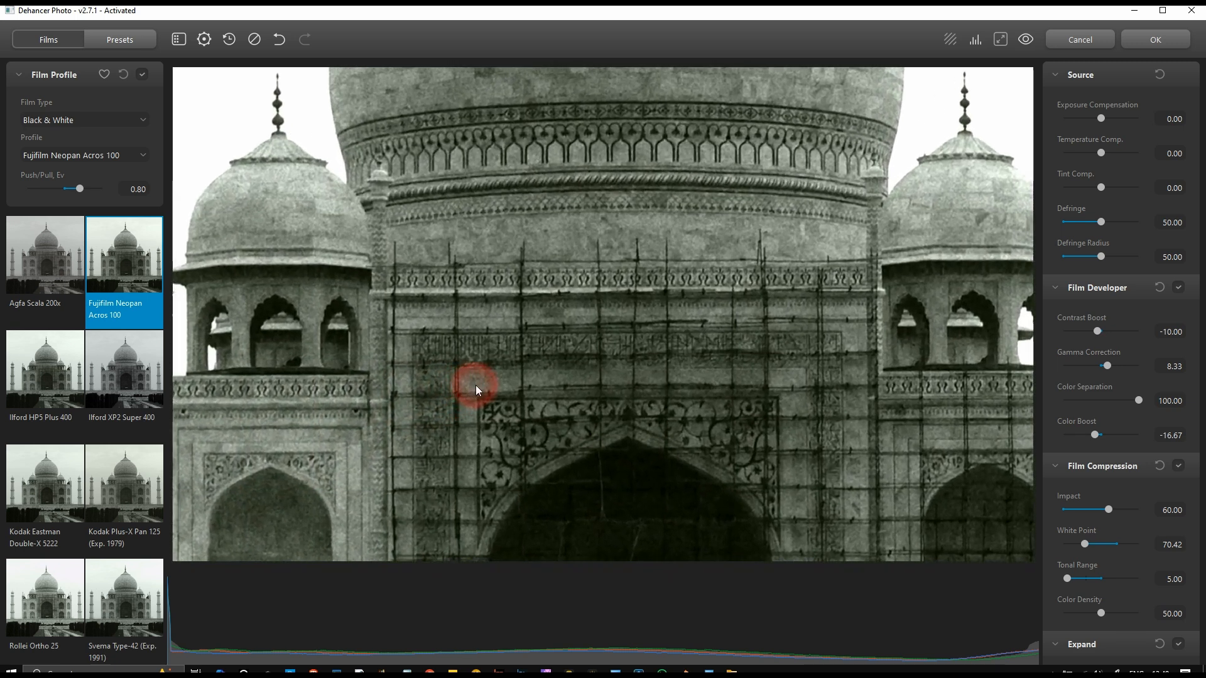
{"action": "mouse_move", "coordinate": [844, 307]}
{"action": "left_mouse_down"}
{"action": "mouse_move", "coordinate": [435, 447]}
{"action": "mouse_move", "coordinate": [511, 512]}
{"action": "left_mouse_up"}
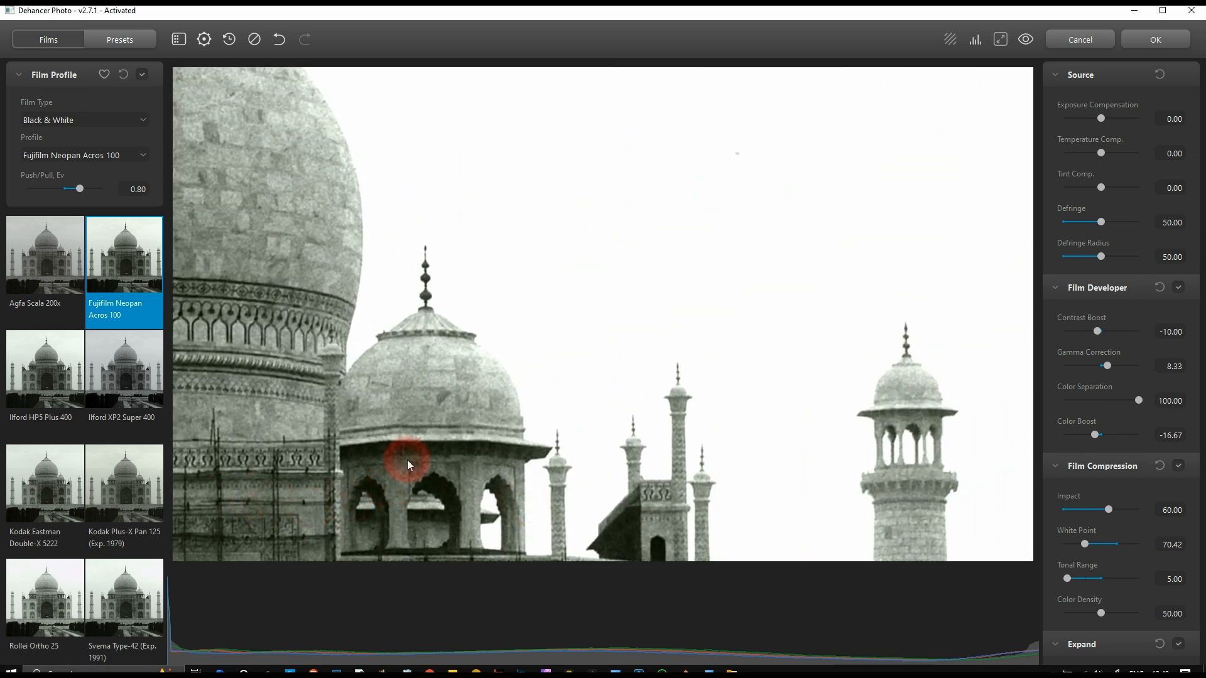
{"action": "scroll", "coordinate": [406, 460], "scroll_direction": "down", "scroll_amount": 5}
{"action": "scroll", "coordinate": [409, 452], "scroll_direction": "down", "scroll_amount": 5}
{"action": "mouse_move", "coordinate": [675, 326]}
{"action": "left_mouse_down"}
{"action": "mouse_move", "coordinate": [613, 409]}
{"action": "mouse_move", "coordinate": [740, 256]}
{"action": "mouse_move", "coordinate": [657, 248]}
{"action": "left_mouse_up"}
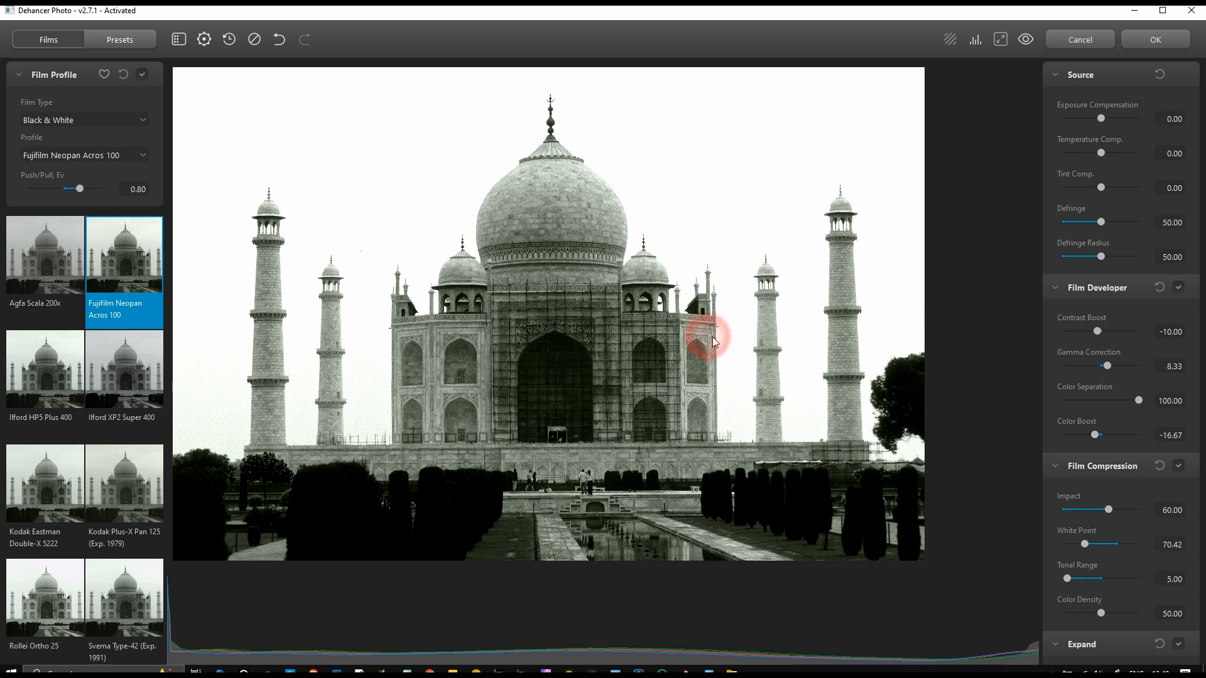
{"action": "left_click", "coordinate": [665, 334]}
{"action": "left_click_drag", "start_coordinate": [666, 334], "coordinate": [711, 363]}
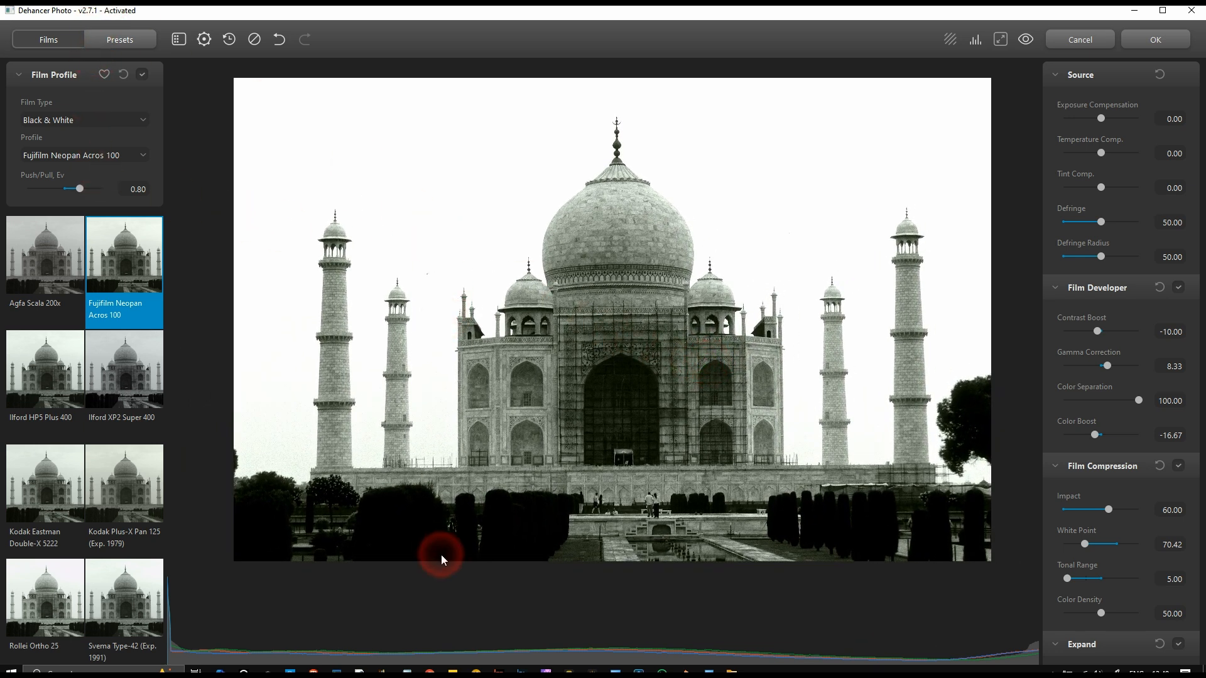
Switch to DxO FilmPack 7, inspect its Neopan Acros 100 rendering and review the Graphical effects and Lens effects settings
{"action": "left_click", "coordinate": [502, 668]}
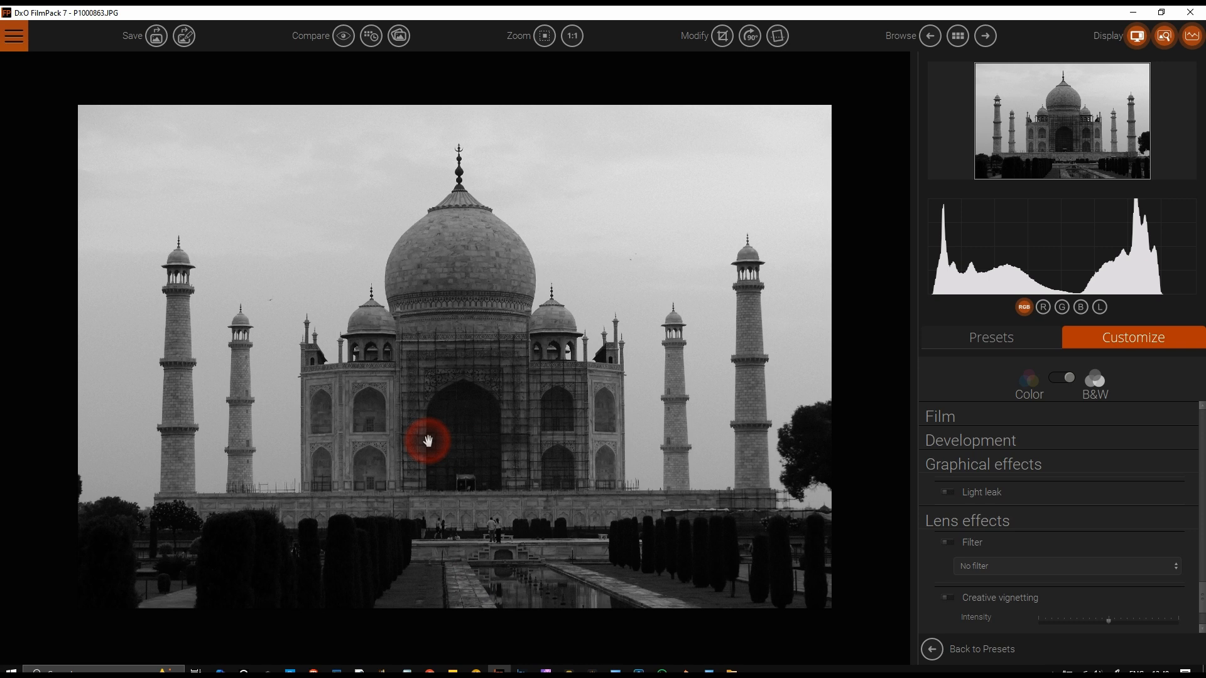
{"action": "scroll", "coordinate": [427, 442], "scroll_direction": "up", "scroll_amount": 1}
{"action": "scroll", "coordinate": [426, 436], "scroll_direction": "down", "scroll_amount": 1}
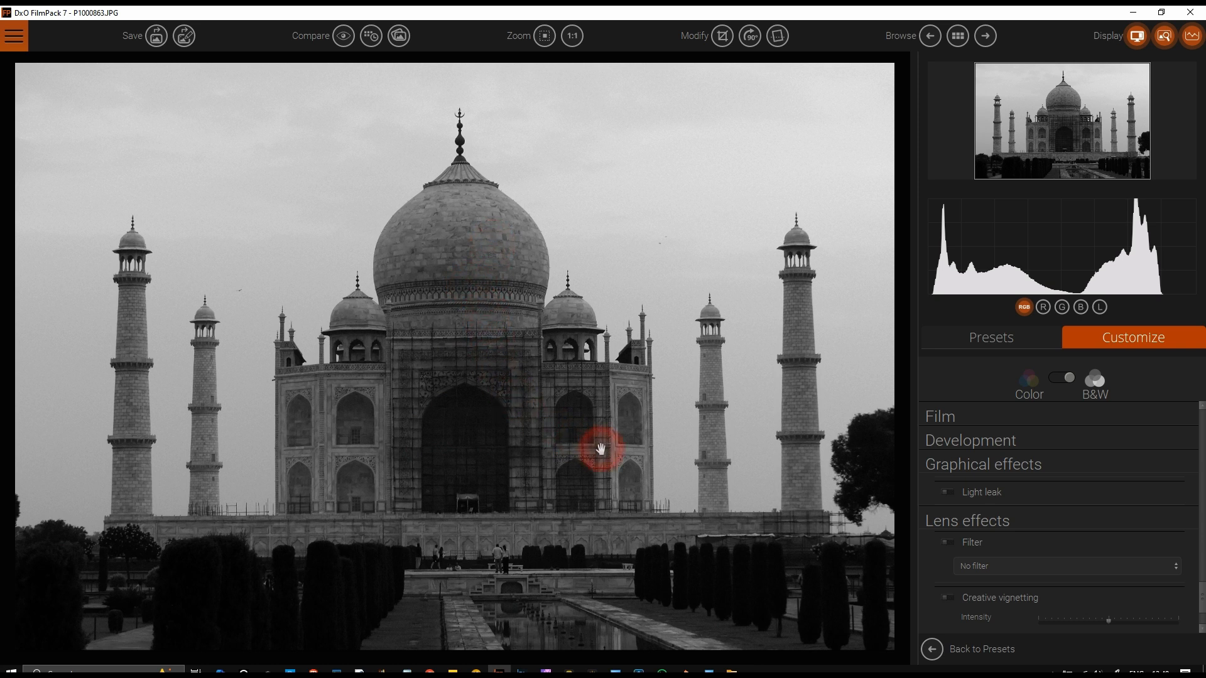
{"action": "left_click", "coordinate": [1021, 441]}
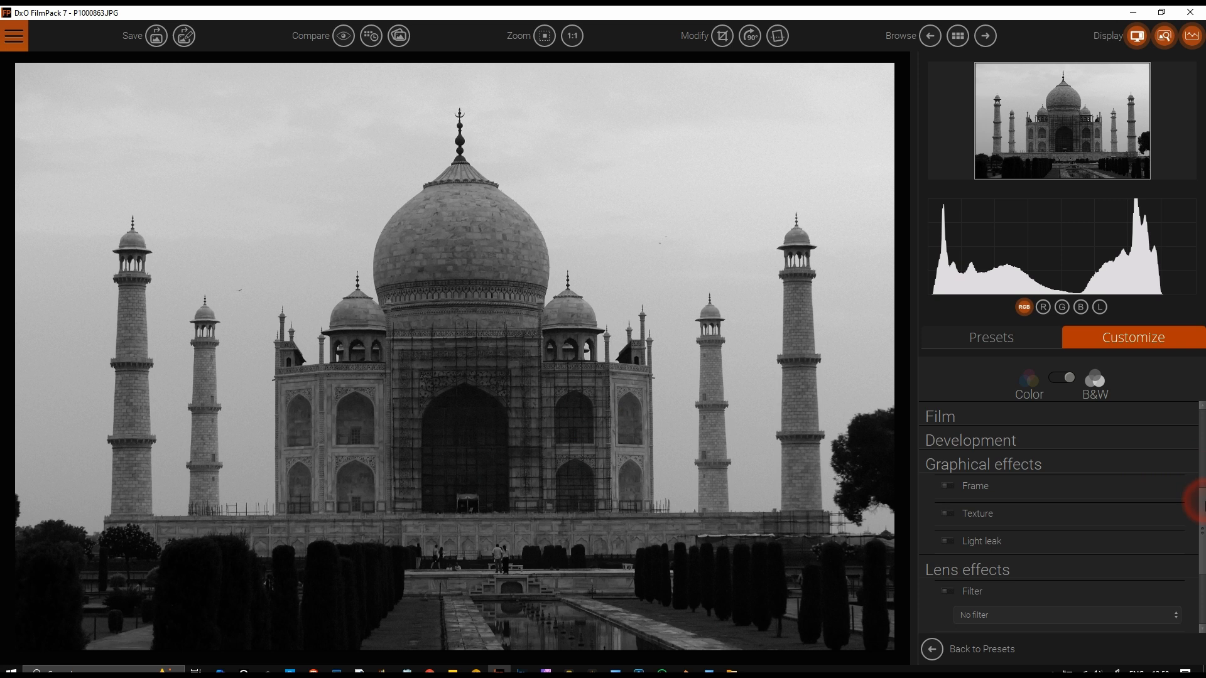
{"action": "left_click_drag", "start_coordinate": [1202, 510], "coordinate": [1168, 511]}
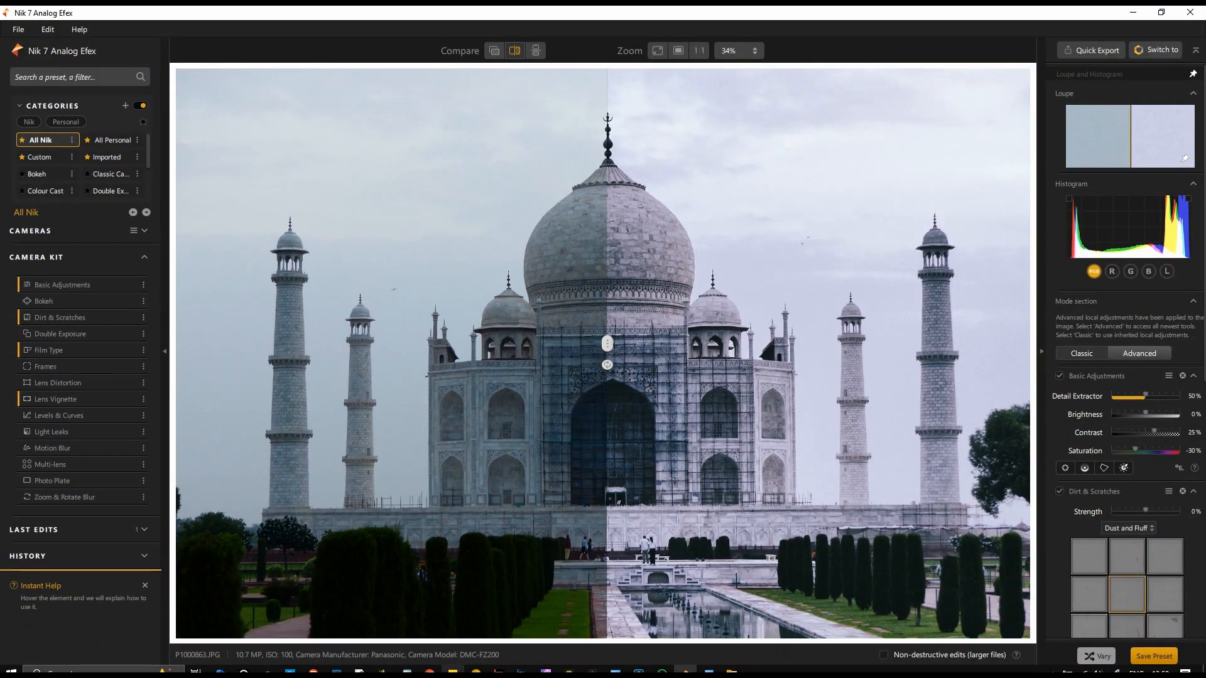
Switch back to DxO FilmPack 7, return to its black-and-white presets and apply Ilford Delta 400
{"action": "left_click", "coordinate": [499, 669]}
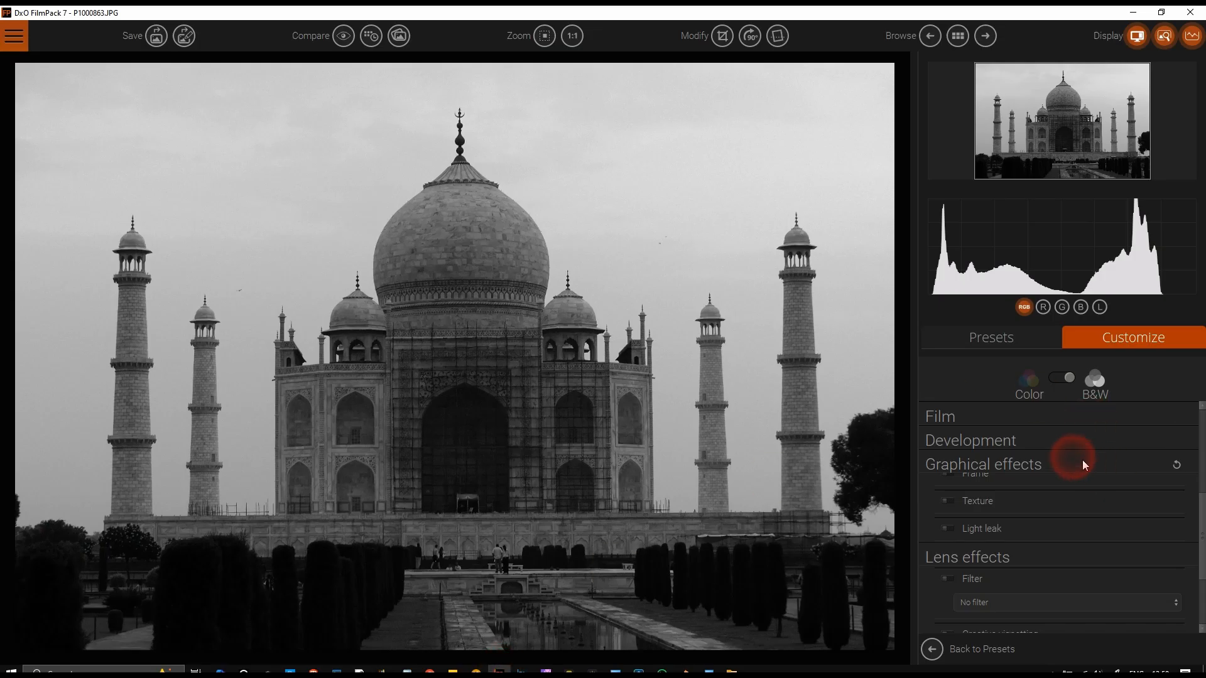
{"action": "left_click", "coordinate": [998, 343]}
{"action": "left_click", "coordinate": [1036, 503]}
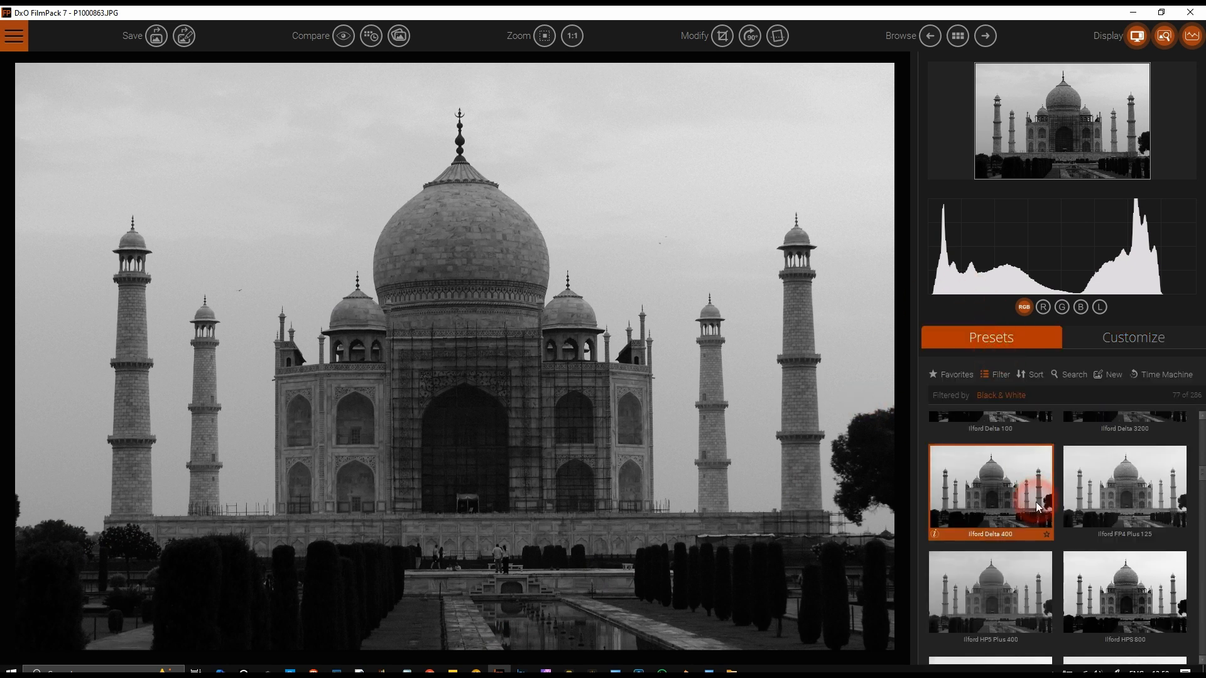